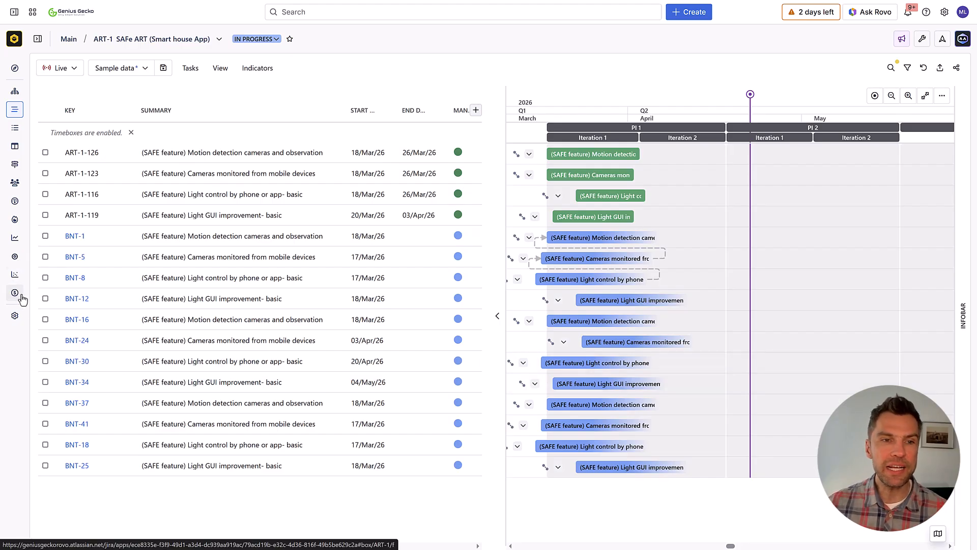
Open the prioritization list for the SAFe ART work items and filter it by the name "feature".
click(14, 278)
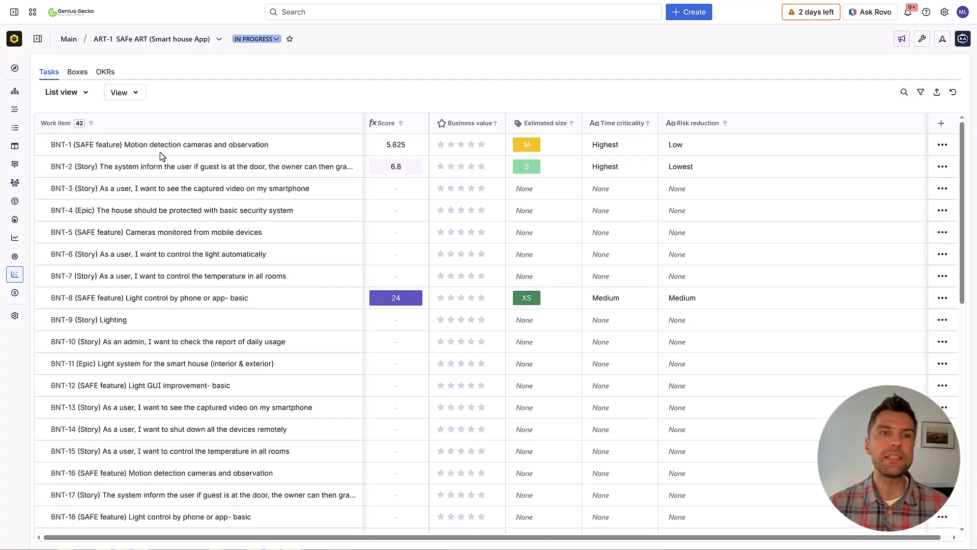
click(901, 94)
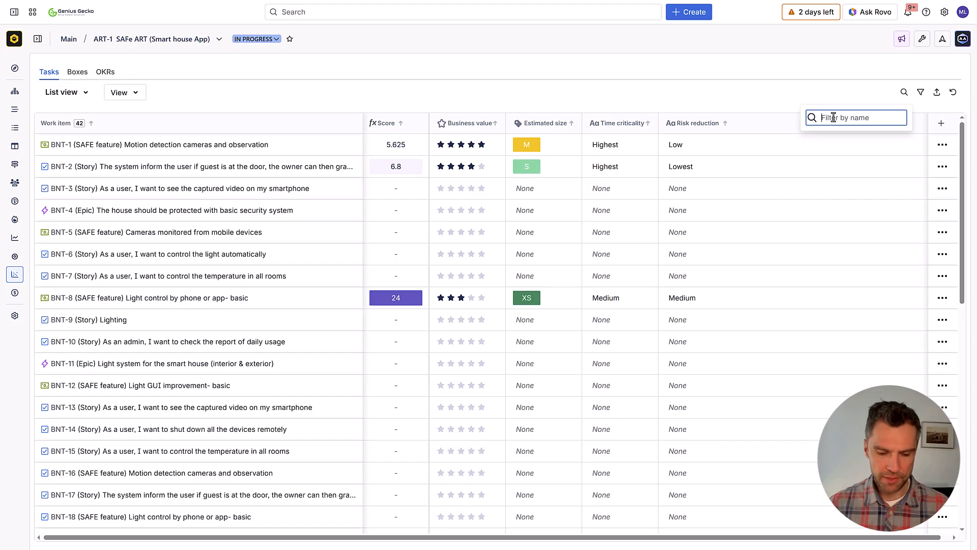
text(feature)
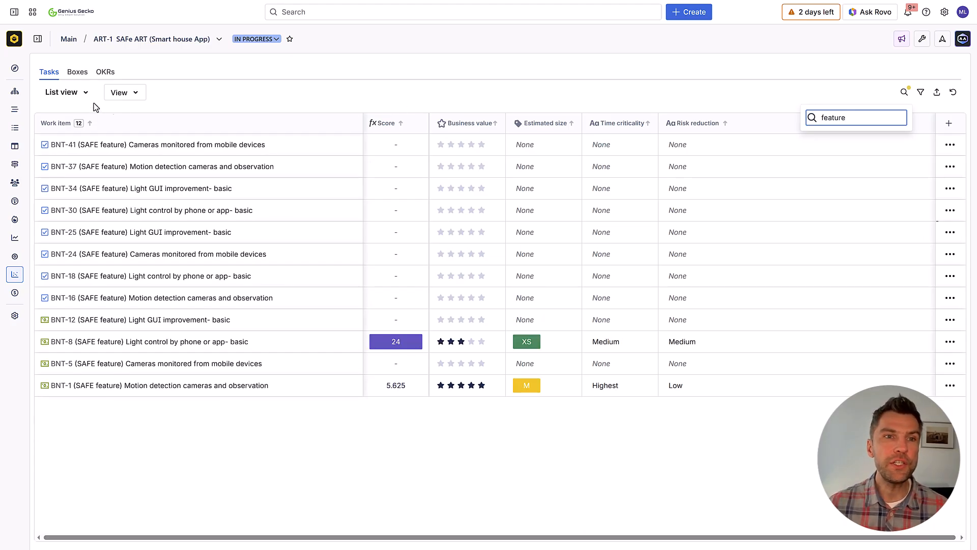
Review the available prioritization templates in the configuration, keep WSJF with its score formula and save it.
click(80, 93)
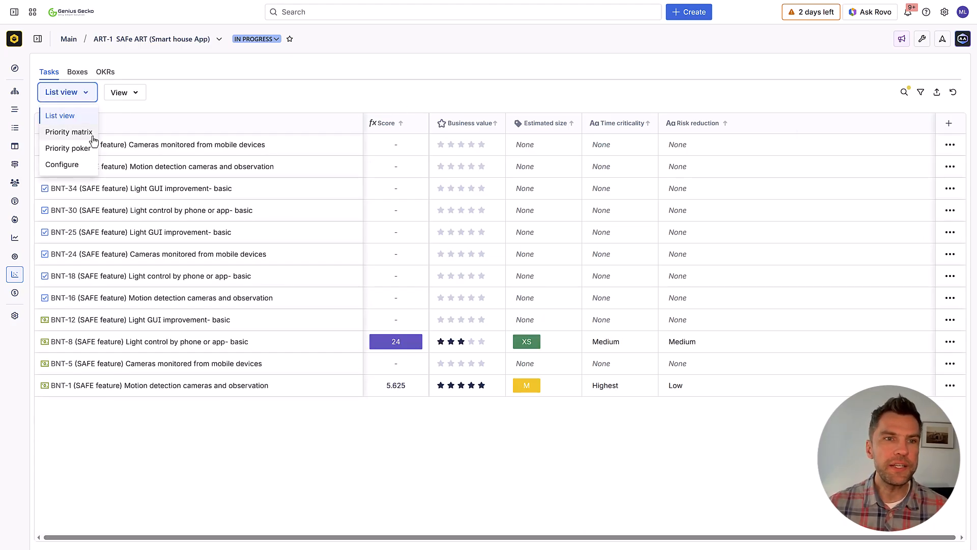
click(83, 164)
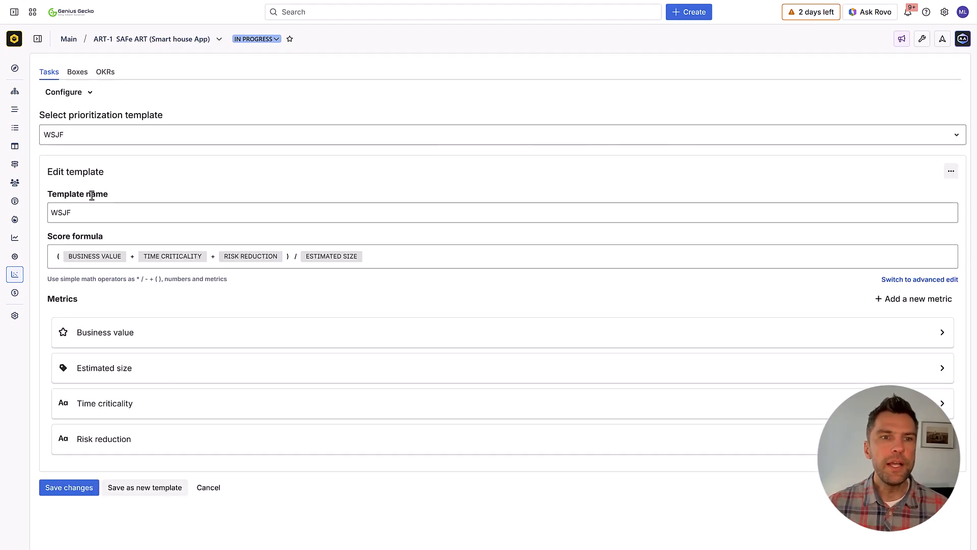
click(75, 210)
click(85, 140)
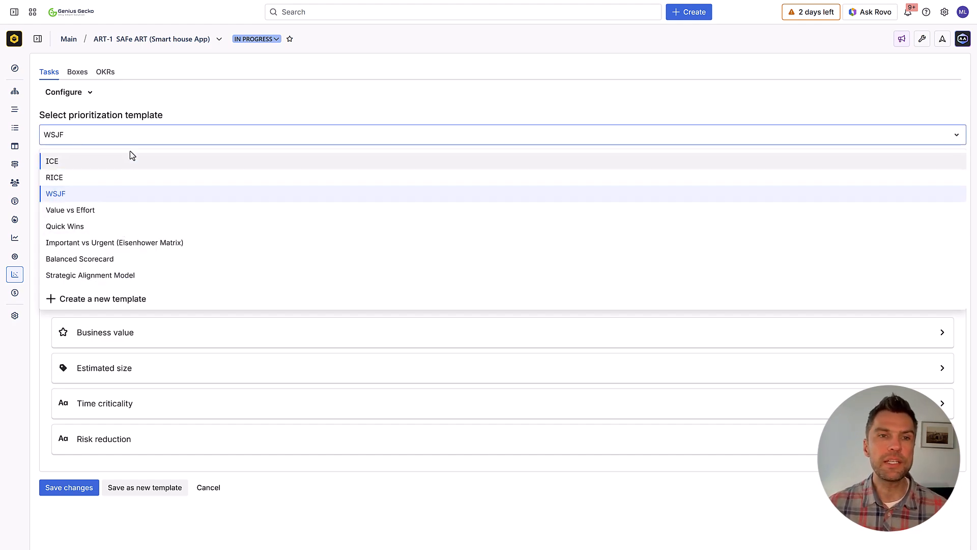
click(167, 105)
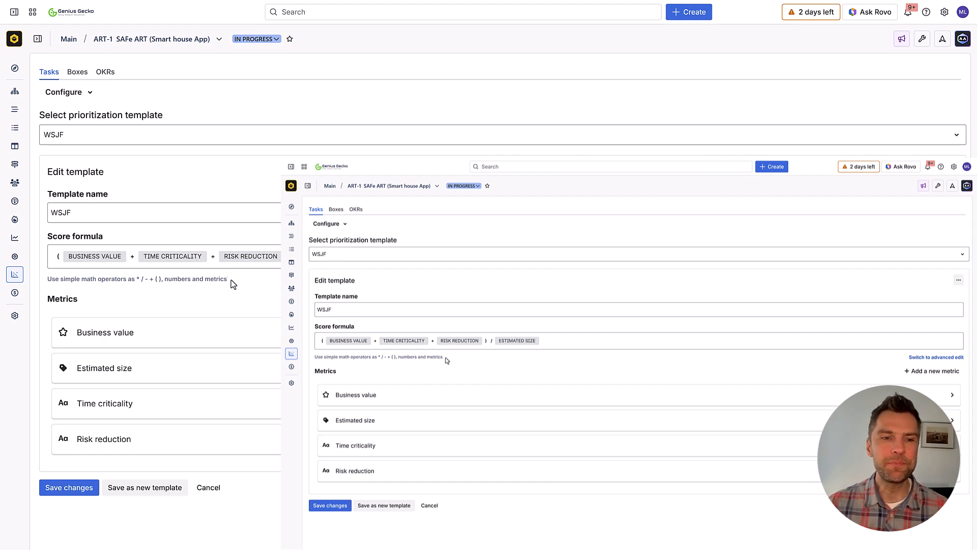
click(66, 488)
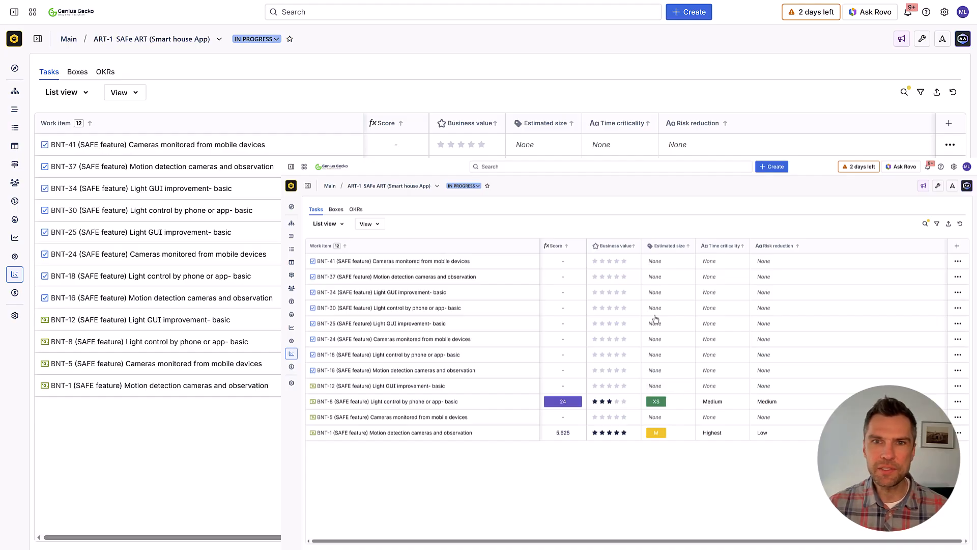
Score BNT-18 with estimated size M, time criticality High, risk reduction Lowest and a four-star business value.
click(653, 357)
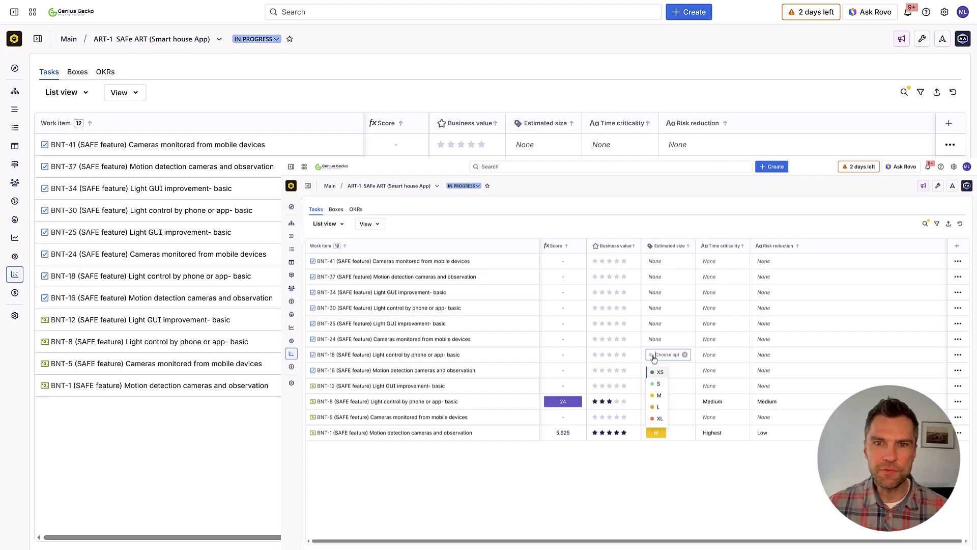
click(658, 396)
click(707, 358)
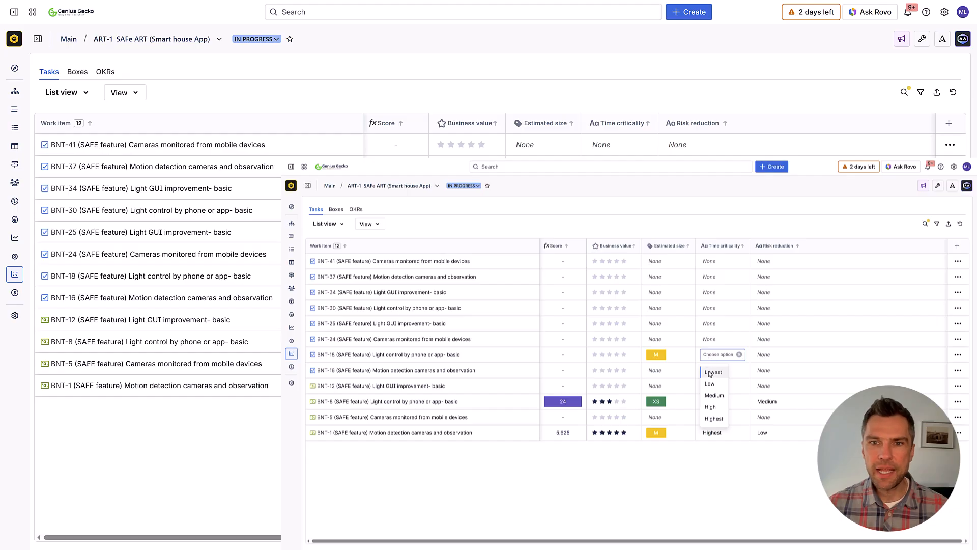
click(712, 386)
click(710, 356)
click(713, 417)
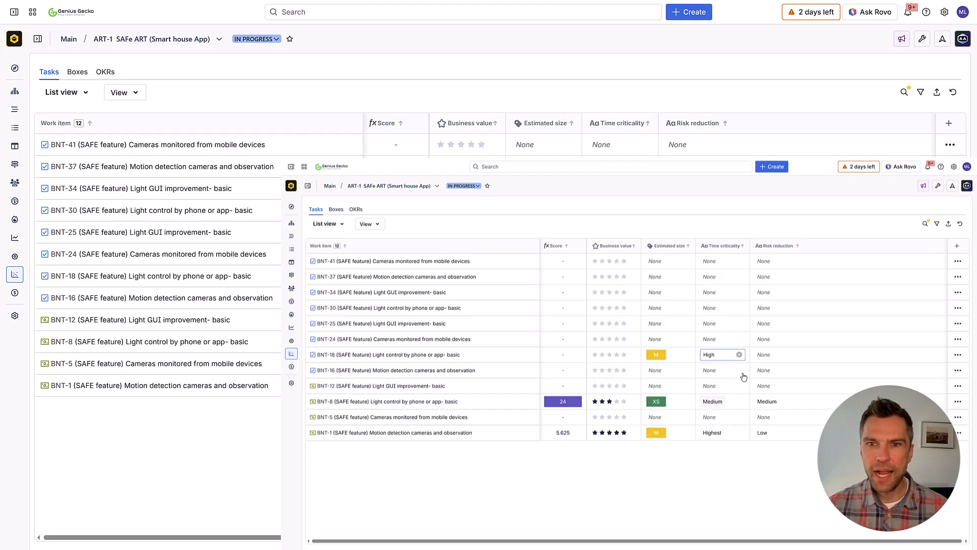
click(766, 358)
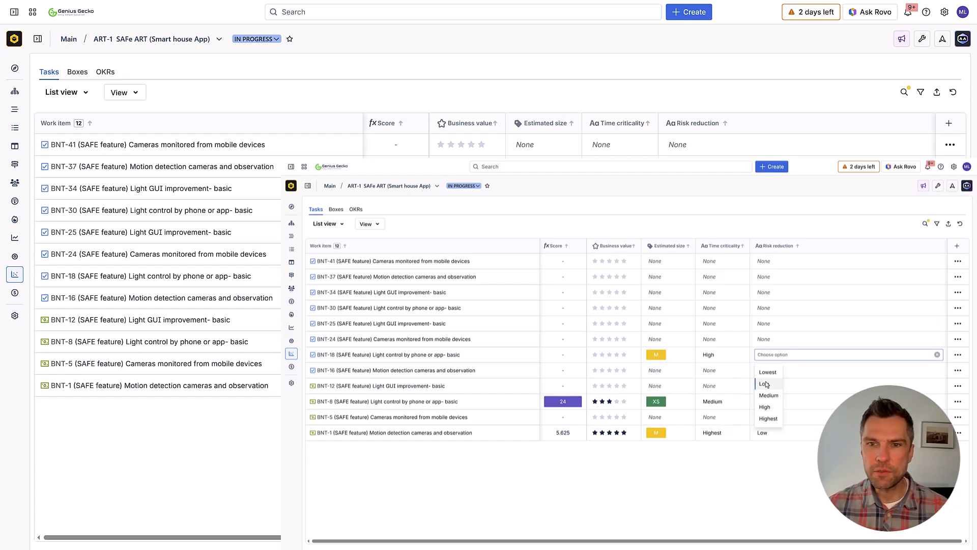
click(765, 371)
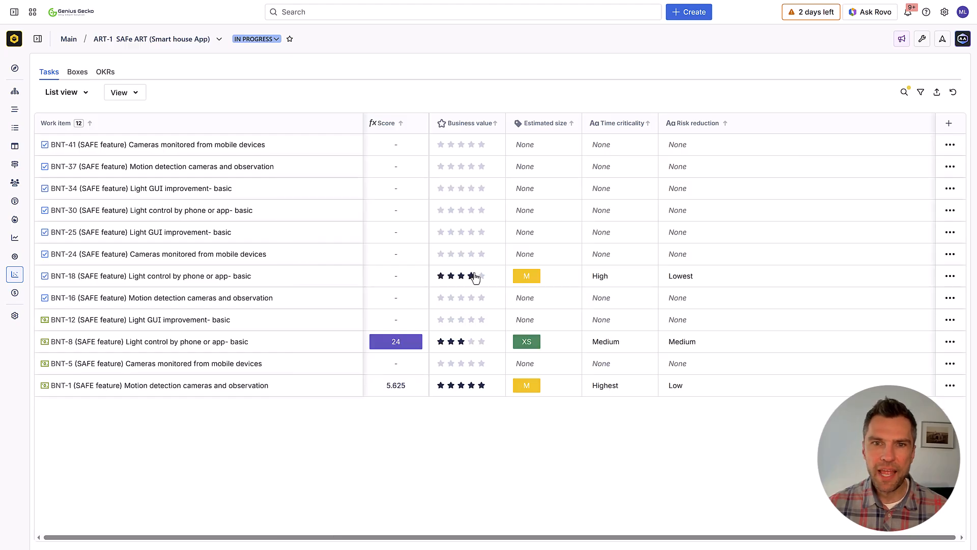
click(471, 276)
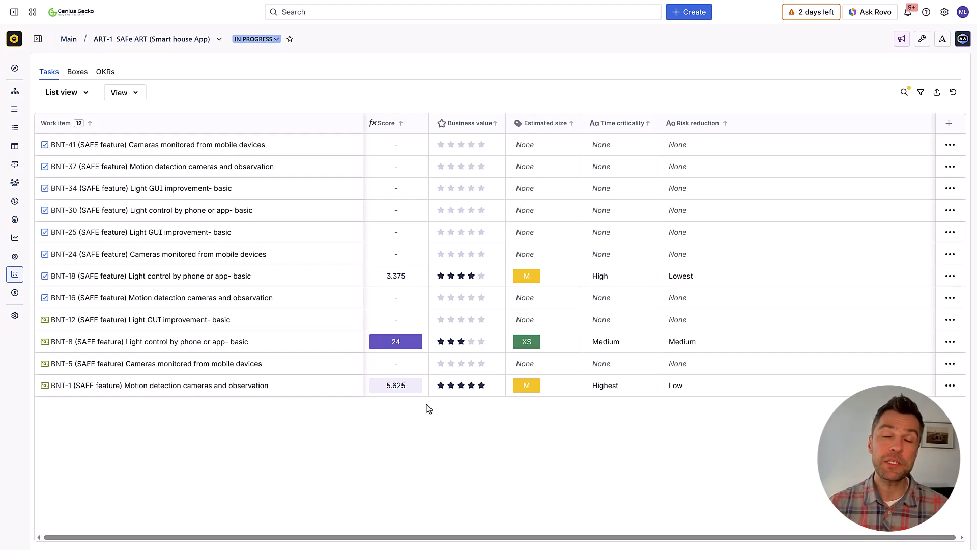
Examine the members of the Apex Flow team and the hierarchy overview of the SAFe ART.
click(19, 187)
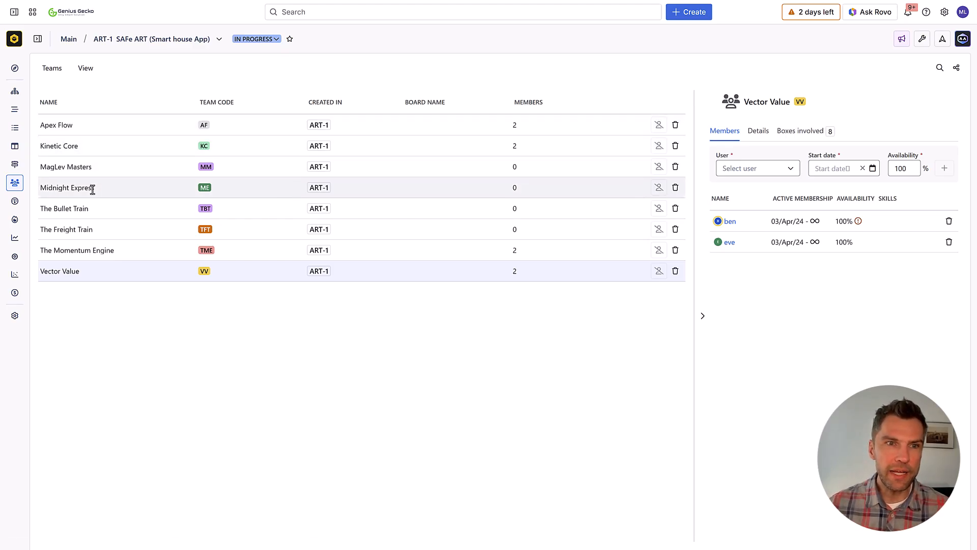
click(480, 122)
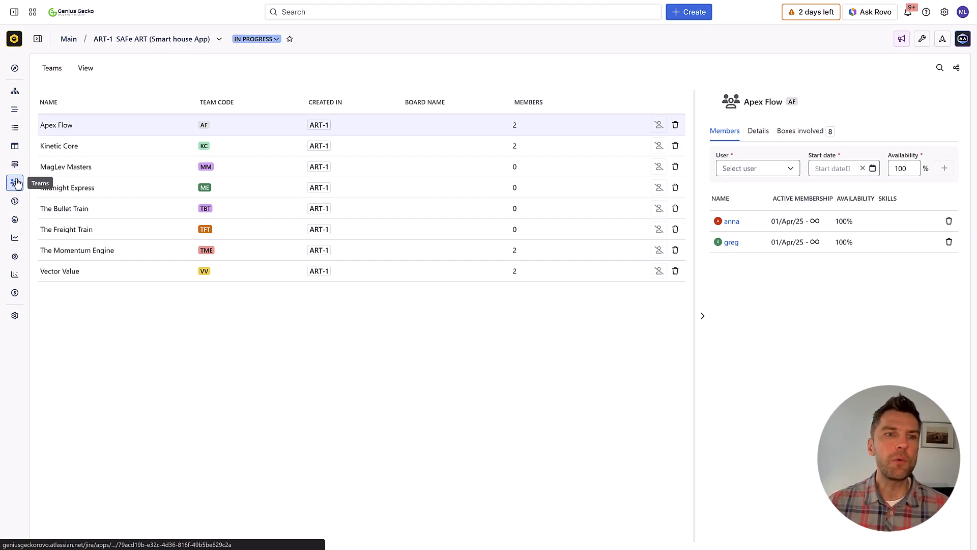
mouse_move(16, 172)
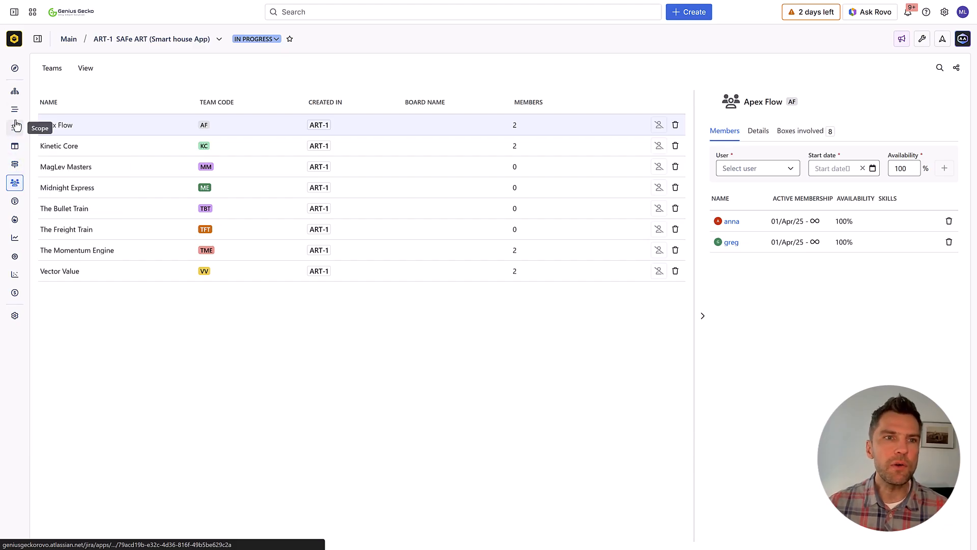
click(15, 91)
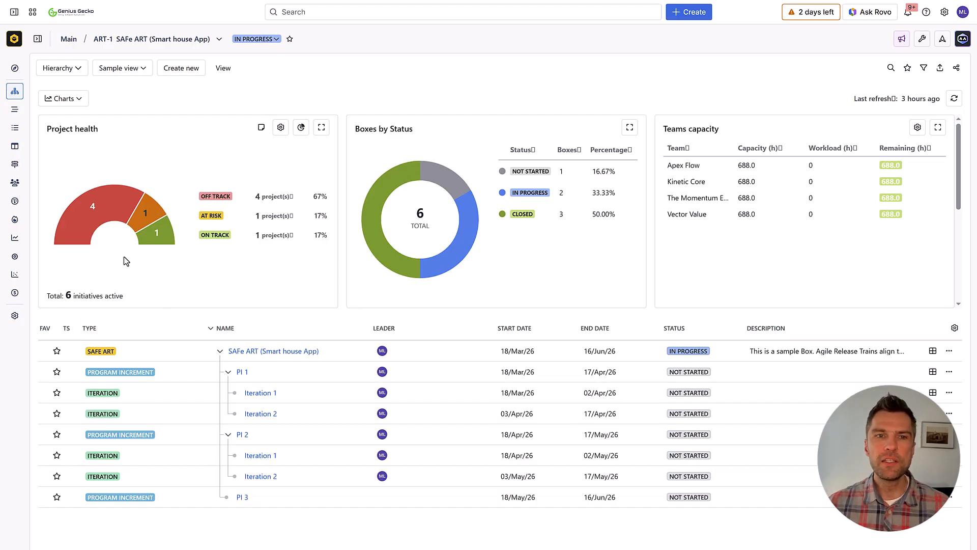
Open the team swimlanes board and inspect its program increments and the iterations inside PI 1.
mouse_move(17, 148)
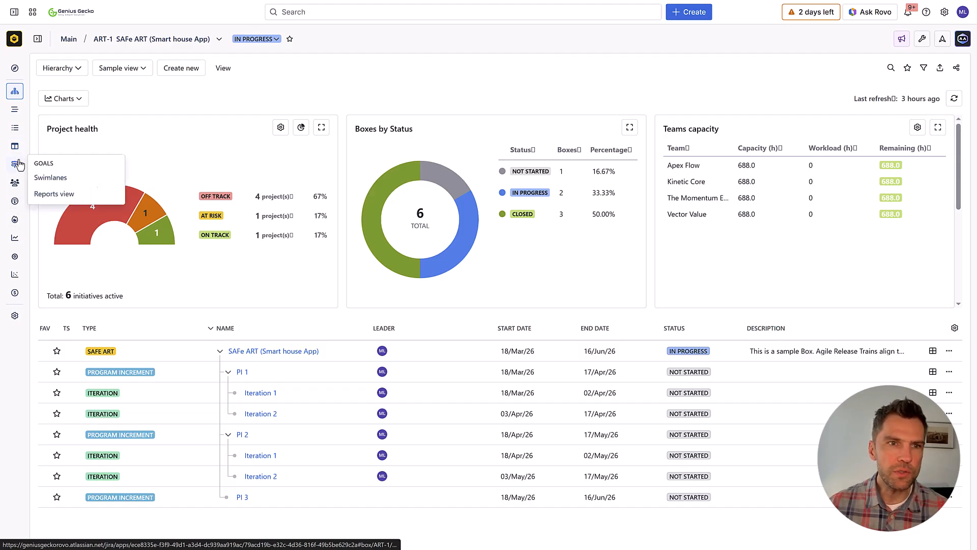
click(15, 147)
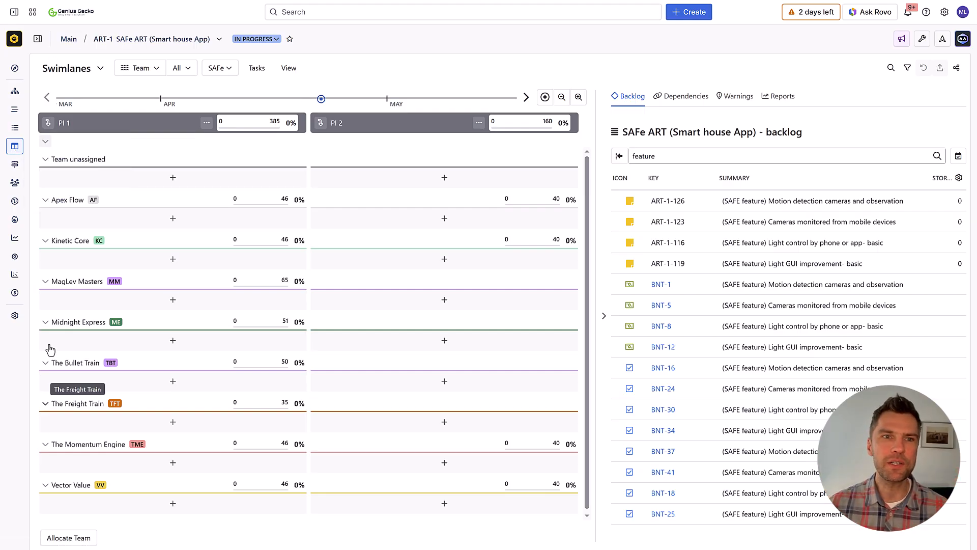
click(562, 97)
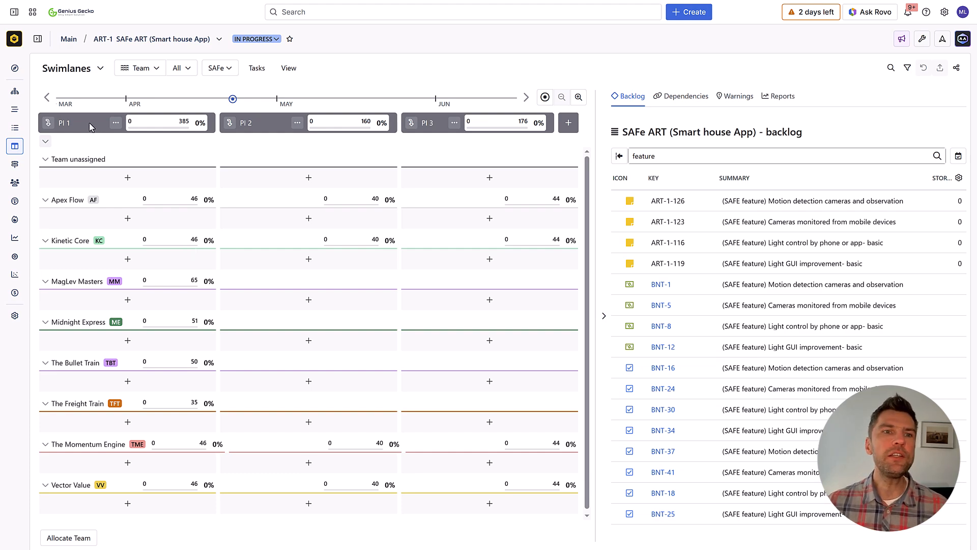
click(579, 96)
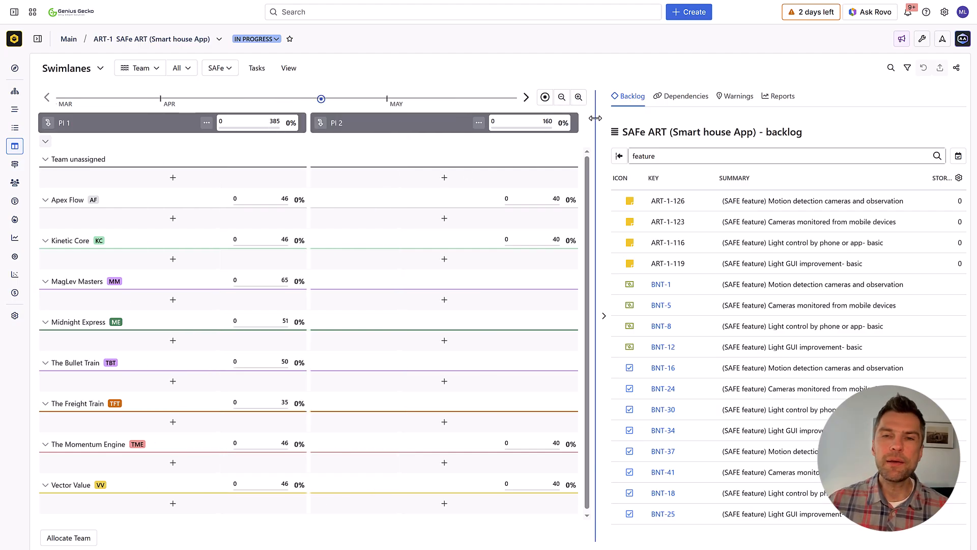
click(48, 124)
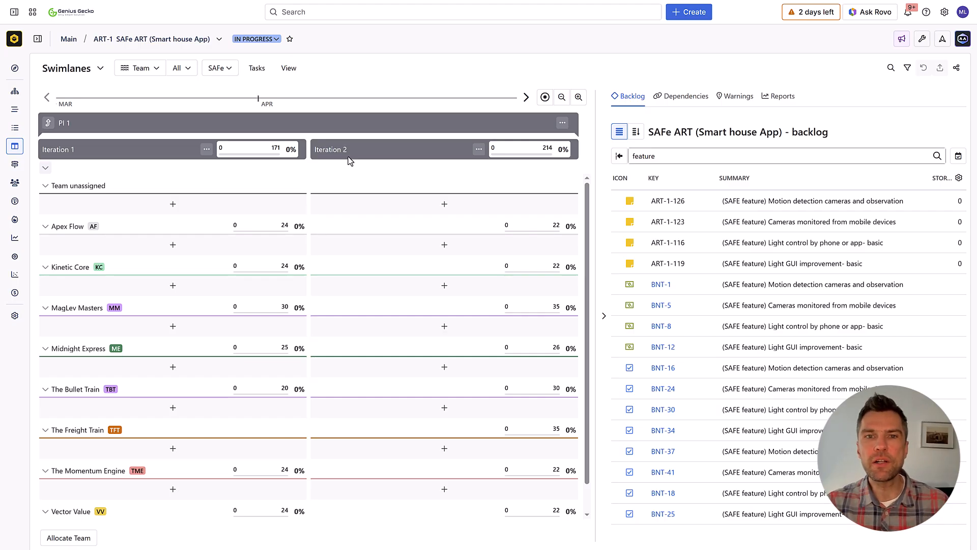
click(48, 122)
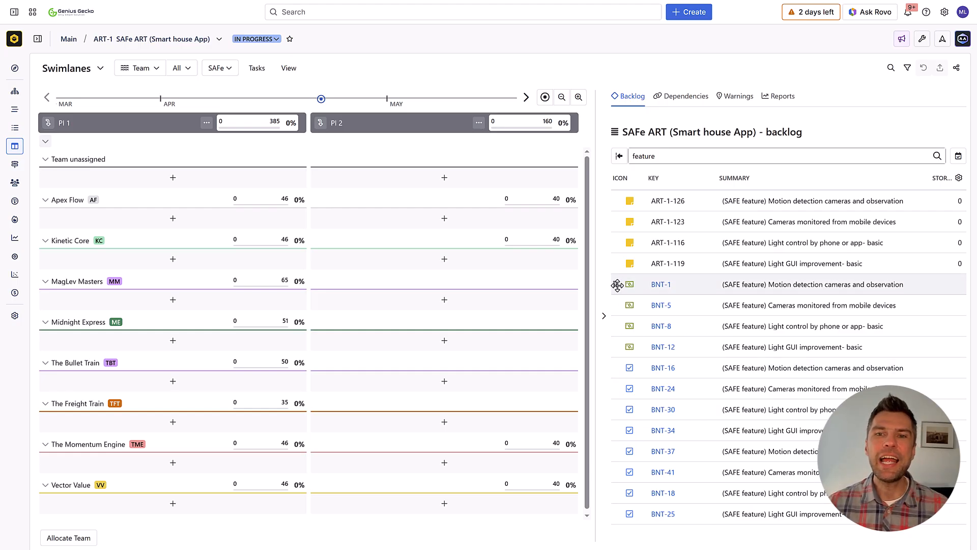
Plan backlog features BNT-1 and BNT-5 in PI 1 and BNT-8 in PI 2, all in the unassigned team lane.
drag(618, 285, 112, 172)
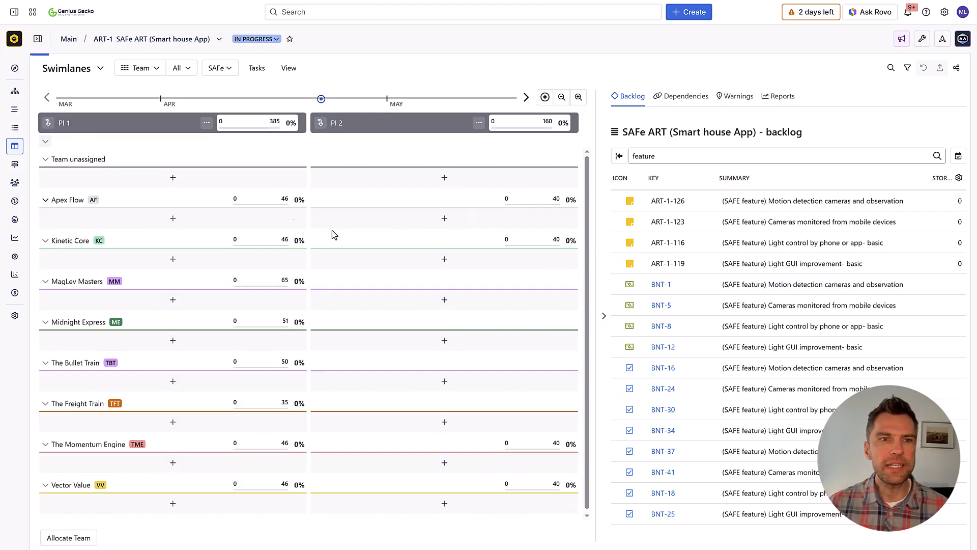
mouse_move(617, 305)
mouse_down()
mouse_move(618, 318)
mouse_move(220, 193)
mouse_up()
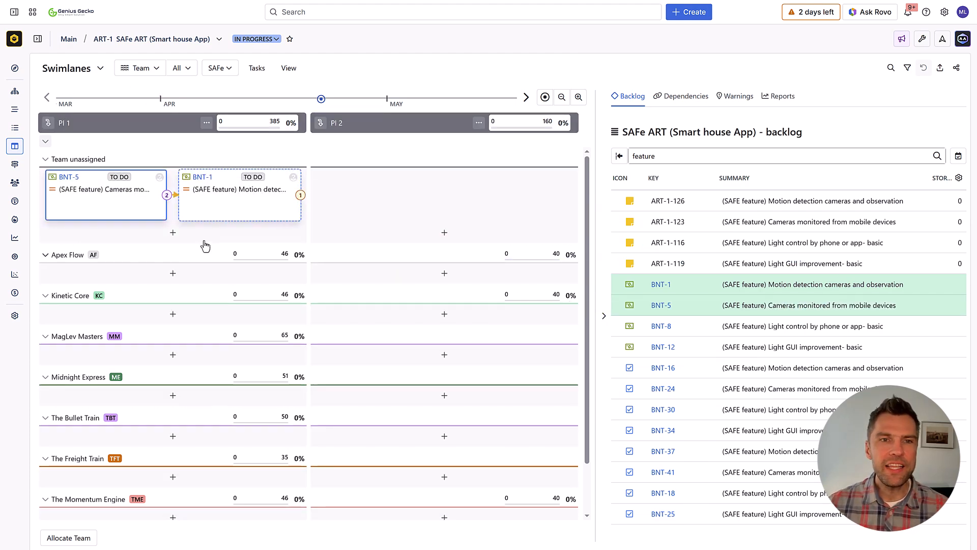
drag(618, 326, 442, 202)
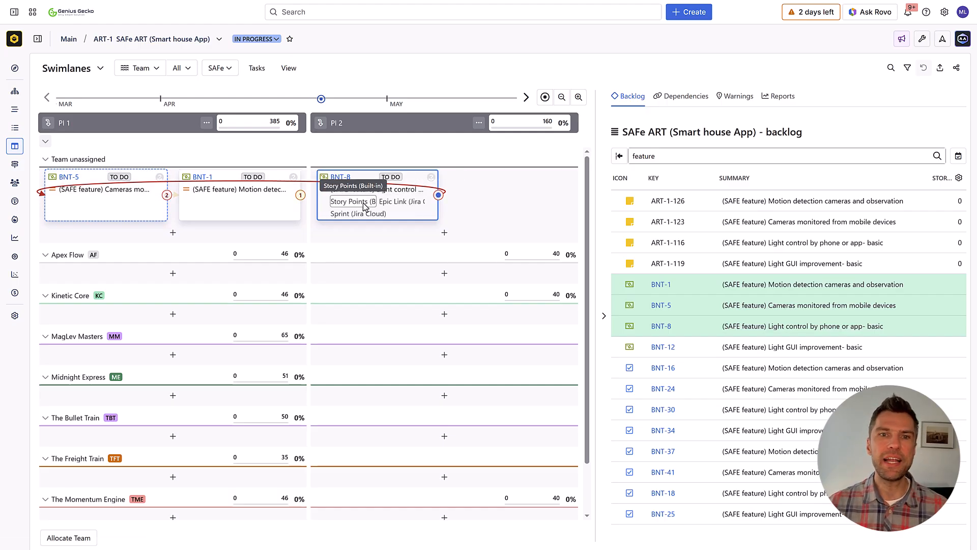
Rearrange the dependent feature cards so that BNT-5, BNT-8 and BNT-1 all sit in PI 1 without a team.
click(561, 97)
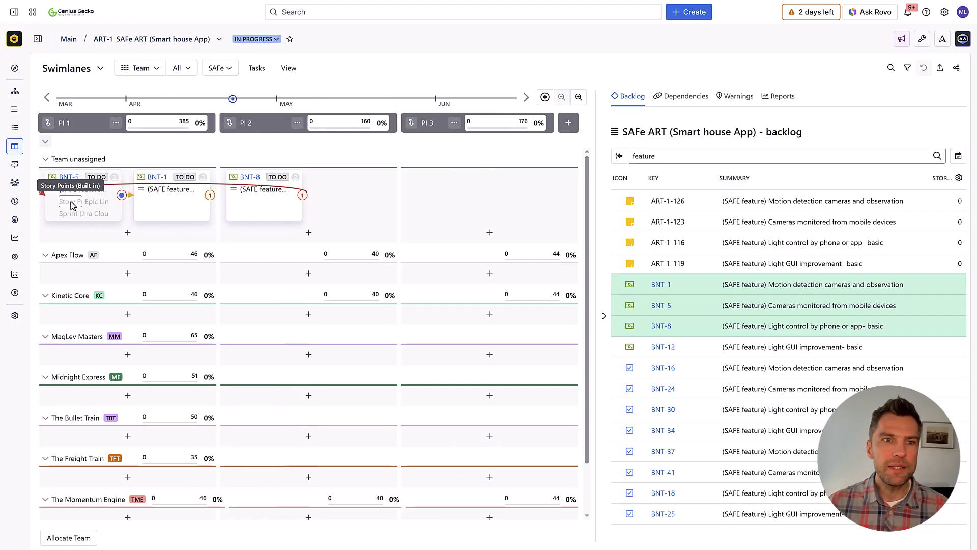
drag(72, 205, 444, 213)
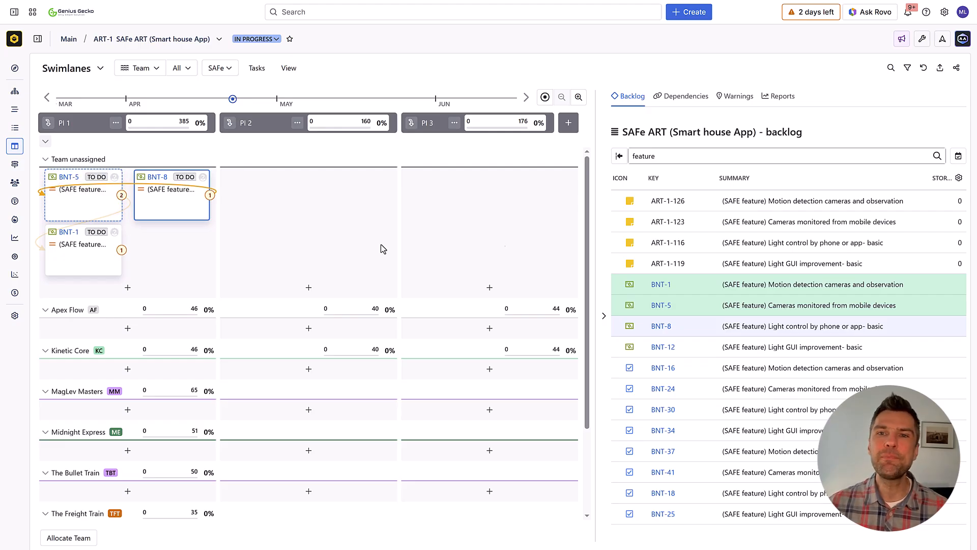
Examine the dependencies at risk between the planned features and return to the backlog.
click(680, 100)
click(621, 186)
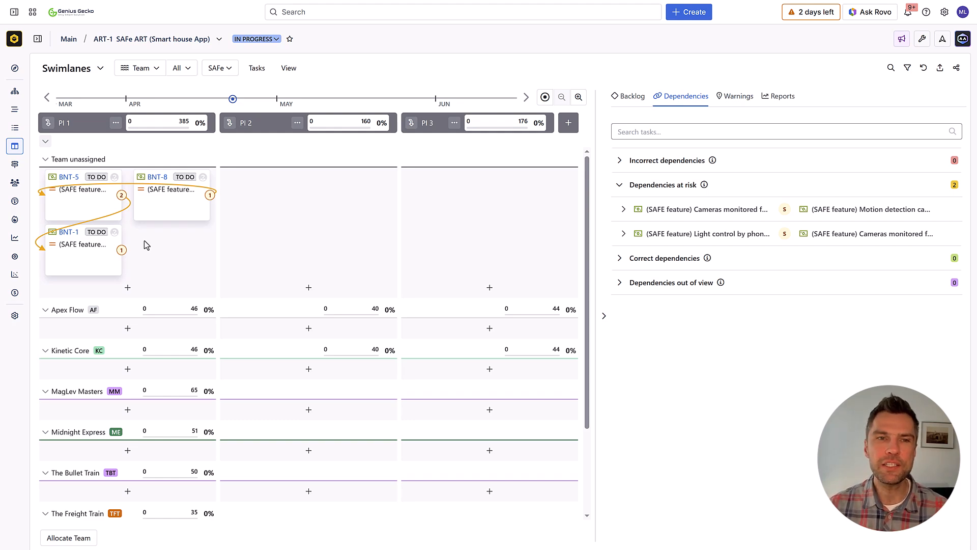
click(628, 96)
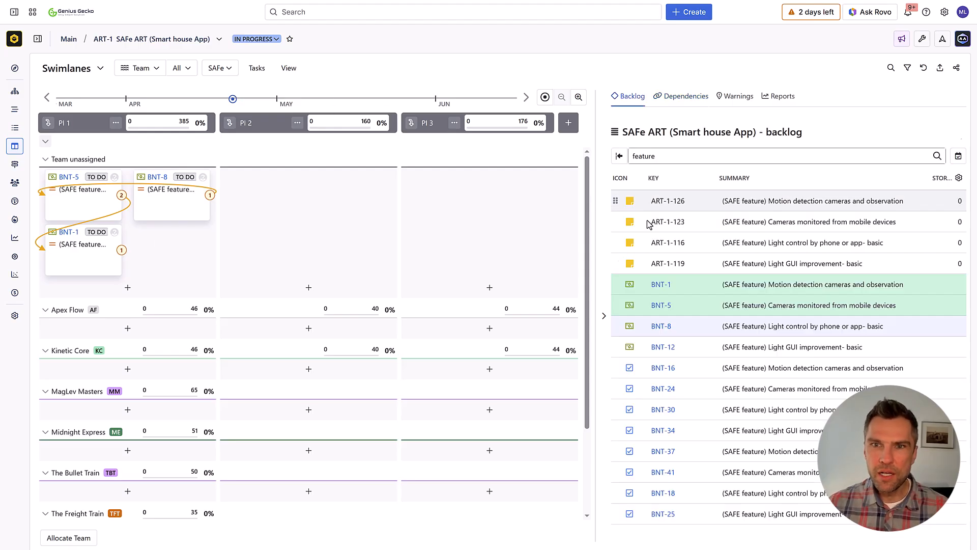
Plan backlog items BNT-12, BNT-16, BNT-24 and BNT-30 together in PI 2 in the unassigned team lane.
drag(639, 359, 647, 405)
shift+click(643, 413)
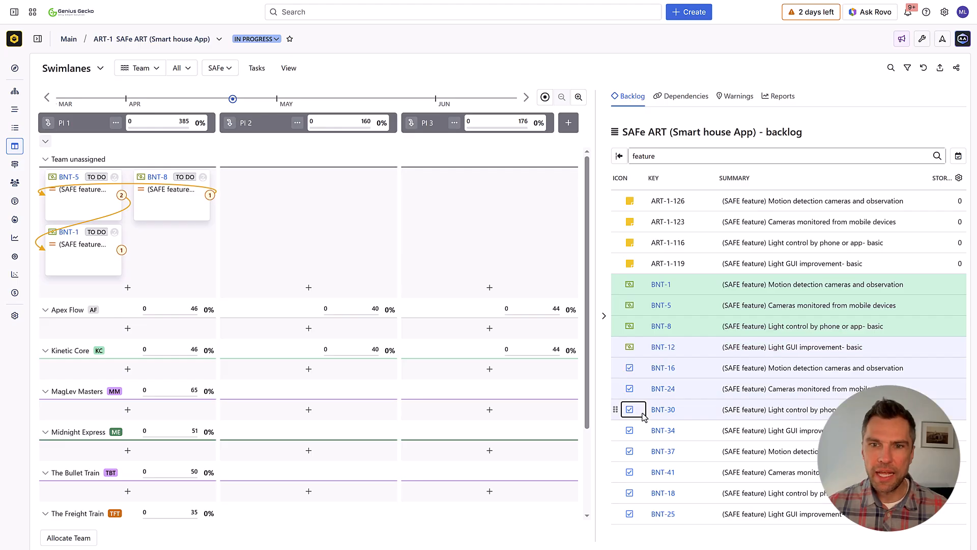
drag(616, 368, 266, 235)
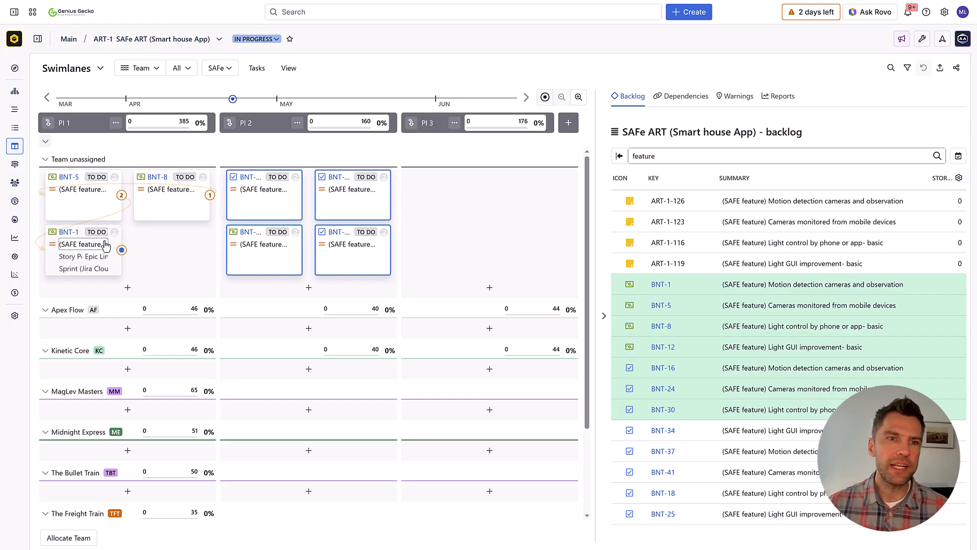
Assign BNT-8 to Apex Flow and BNT-5 to Kinetic Core in PI 1, and one PI 2 task card to each of those teams.
click(153, 208)
drag(148, 213, 82, 341)
drag(57, 208, 96, 438)
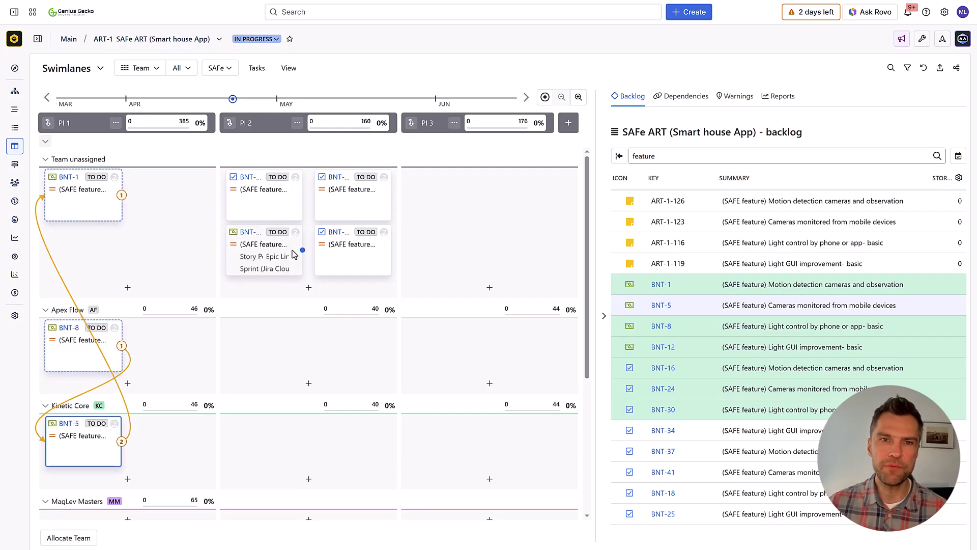
drag(280, 203, 302, 347)
drag(352, 196, 302, 438)
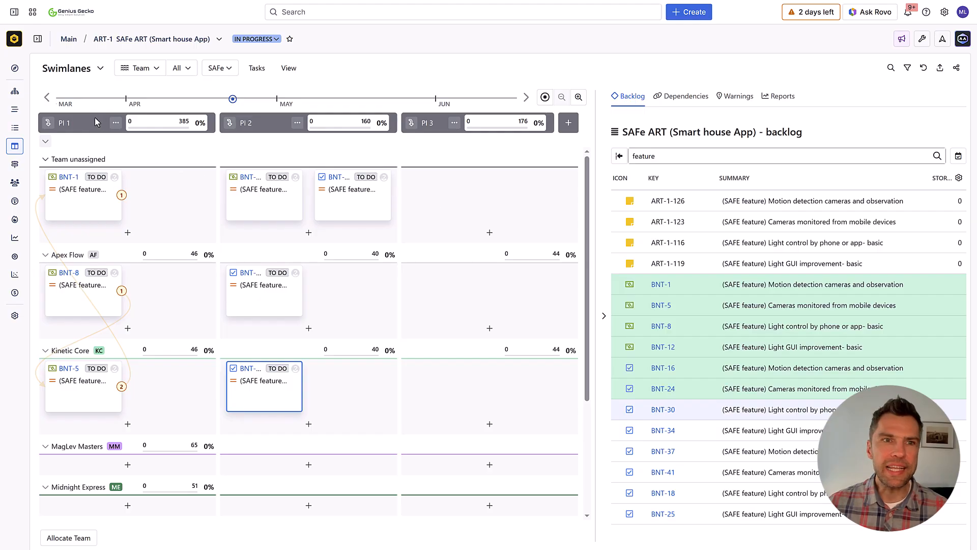
Expand PI 1 into its iterations and list the complete backlog with stories nested under their features.
click(48, 124)
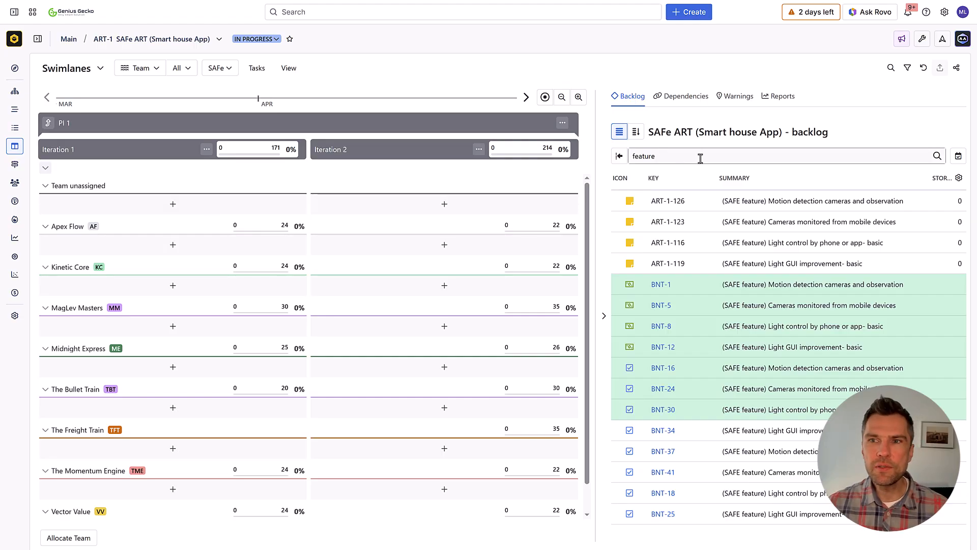
click(620, 133)
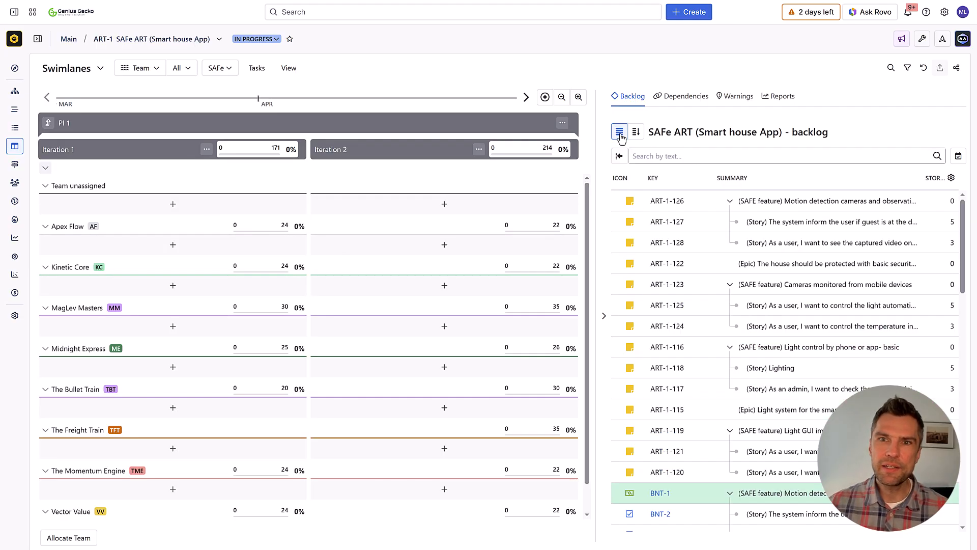
scroll(735, 310, down, 5)
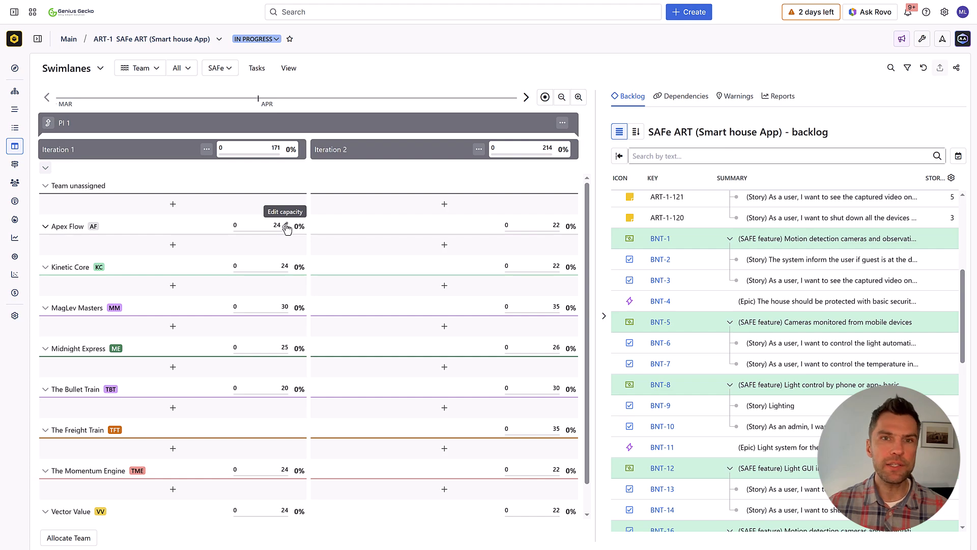
Review Apex Flow's Iteration 1 capacity, its split per member and the available capacity units, and return to the swimlanes.
click(286, 227)
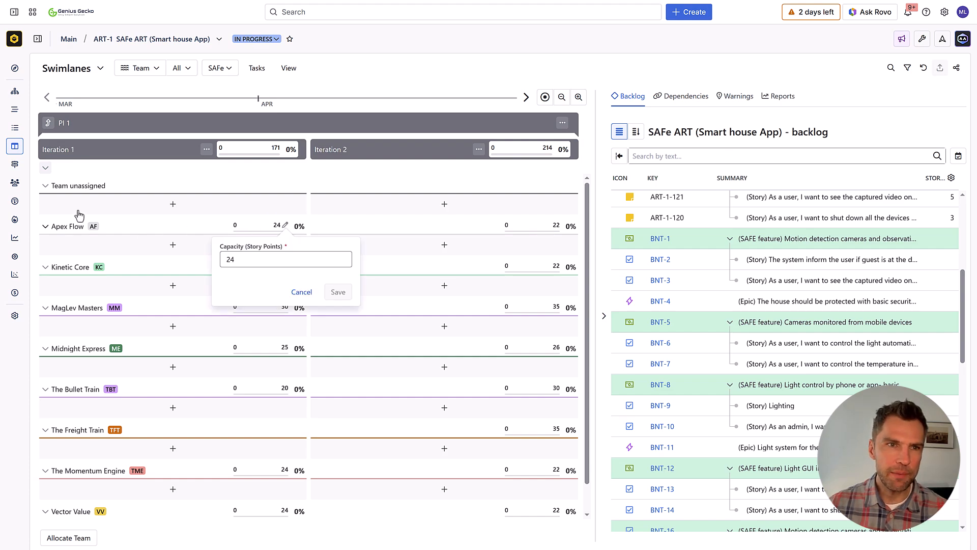
mouse_move(14, 147)
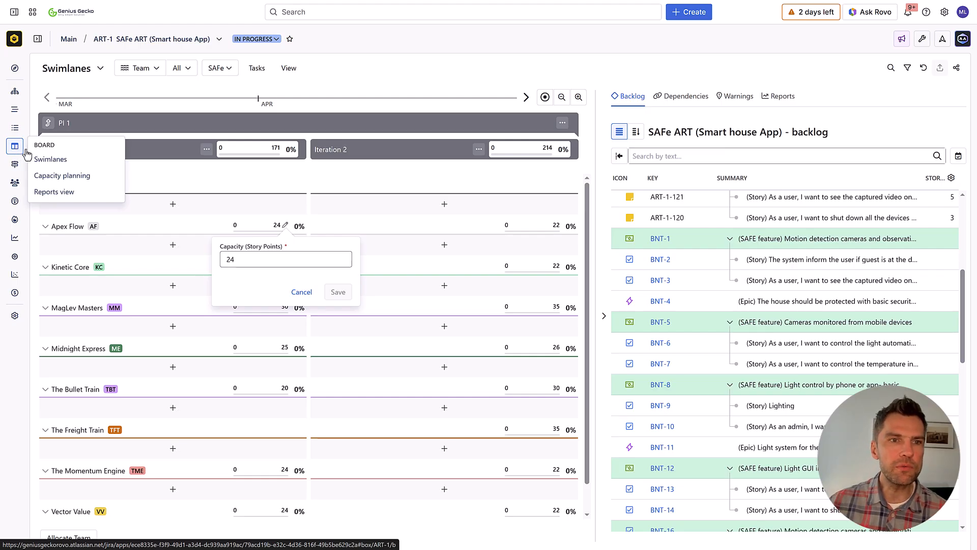
click(59, 176)
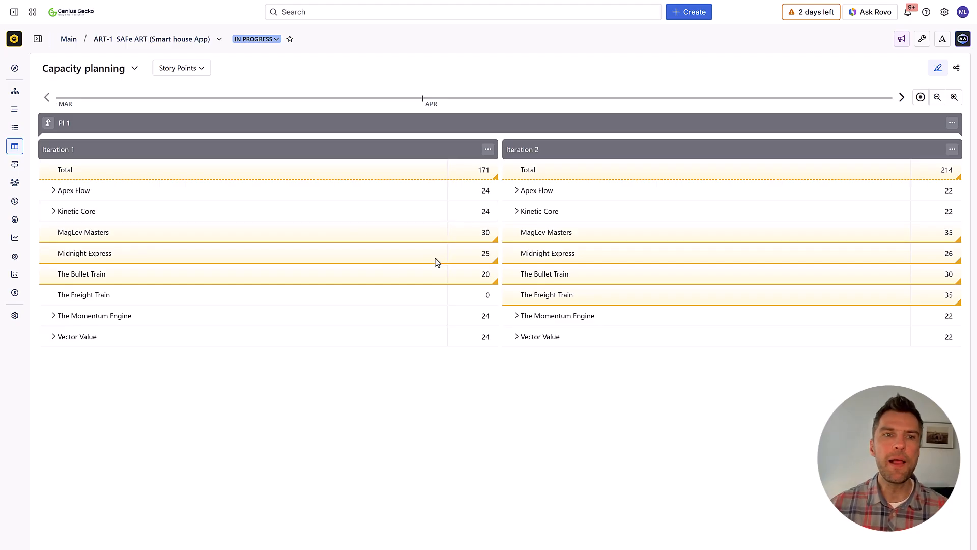
click(54, 192)
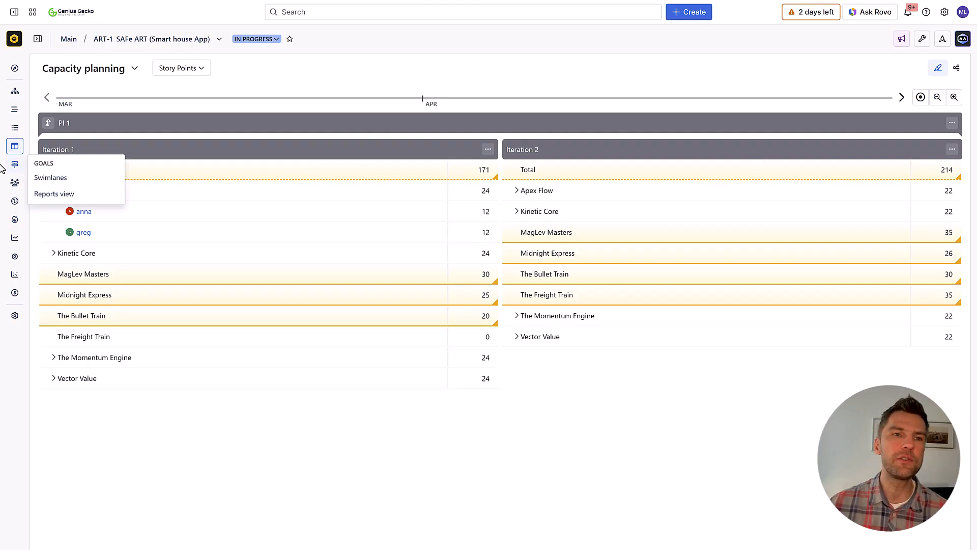
click(486, 191)
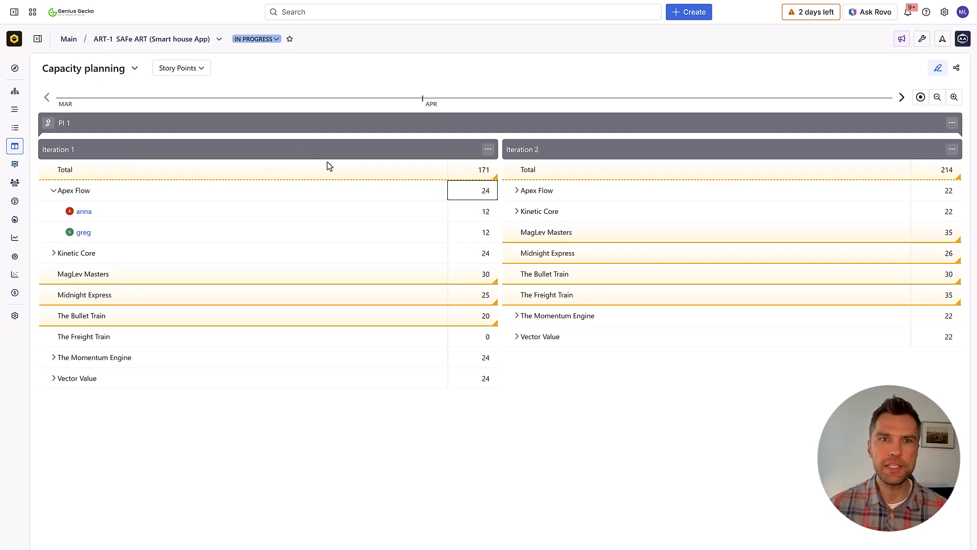
click(190, 69)
click(190, 118)
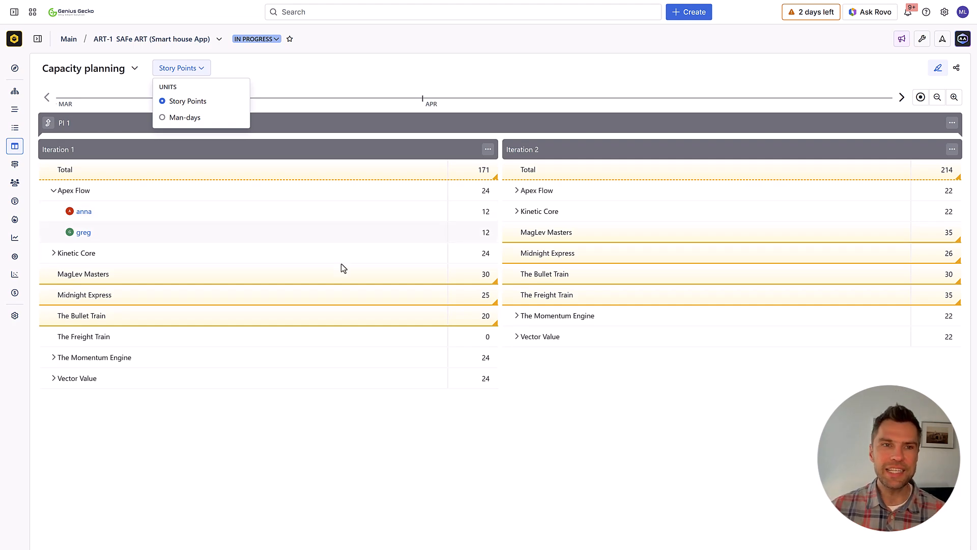
mouse_move(14, 146)
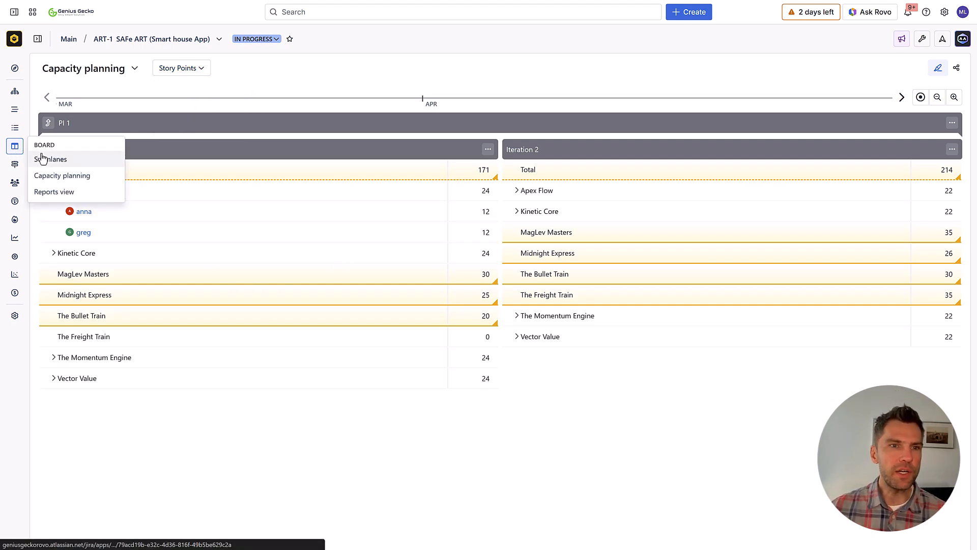
click(50, 159)
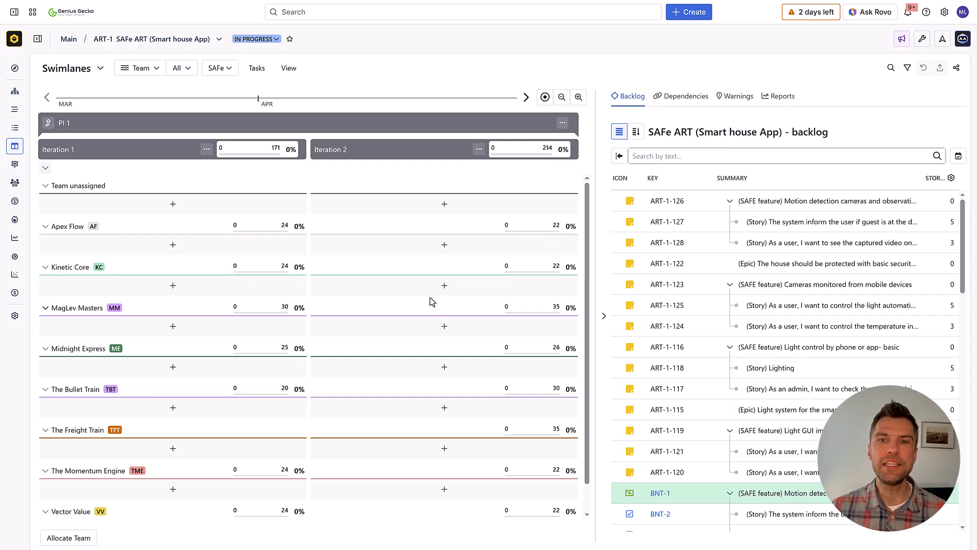
Plan story BNT-2 in Iteration 1 and story BNT-3 in Iteration 2 of PI 1 for Apex Flow.
scroll(617, 323, down, 5)
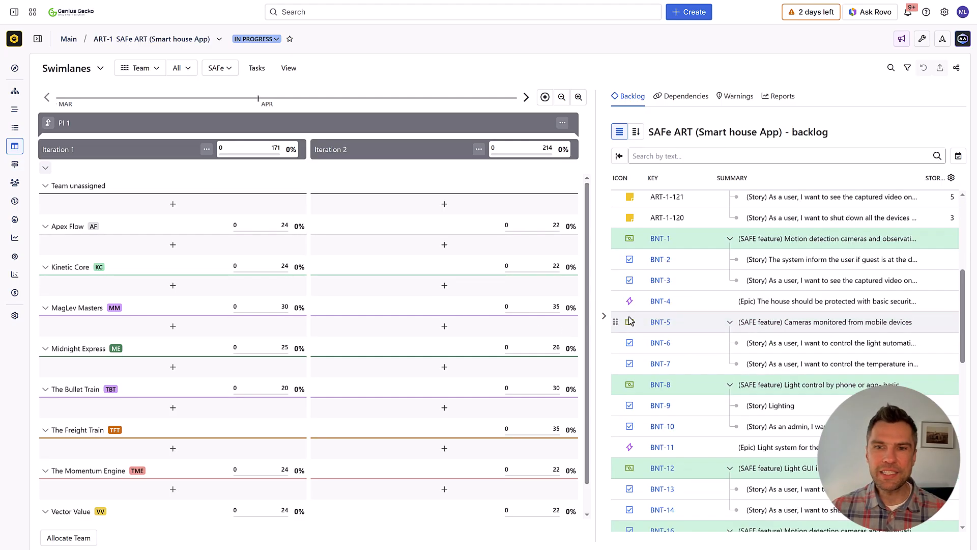
drag(616, 261, 197, 270)
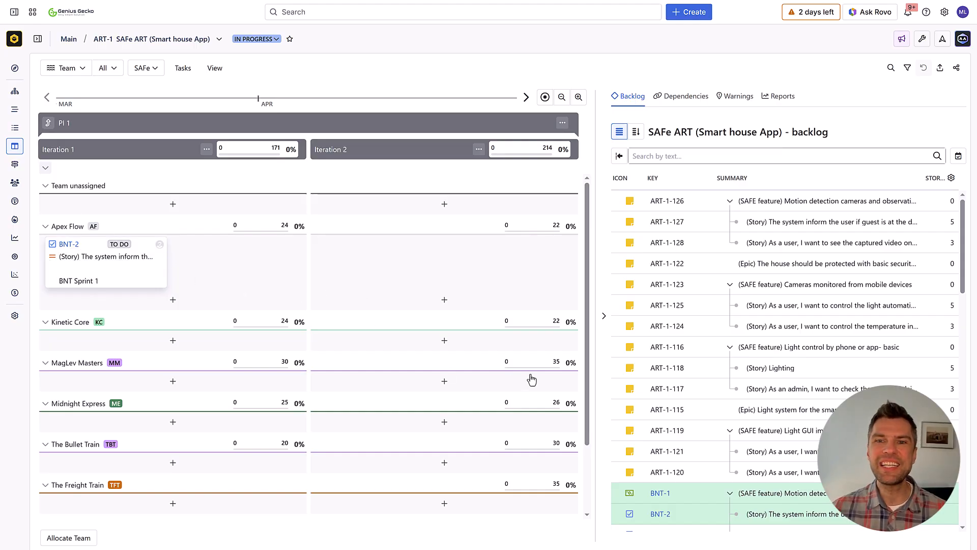
scroll(633, 339, down, 5)
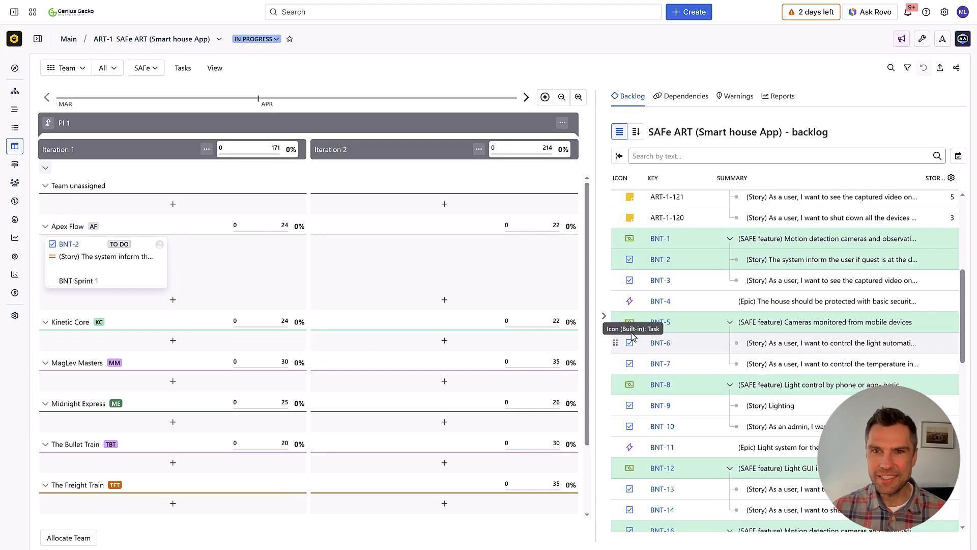
drag(618, 280, 247, 271)
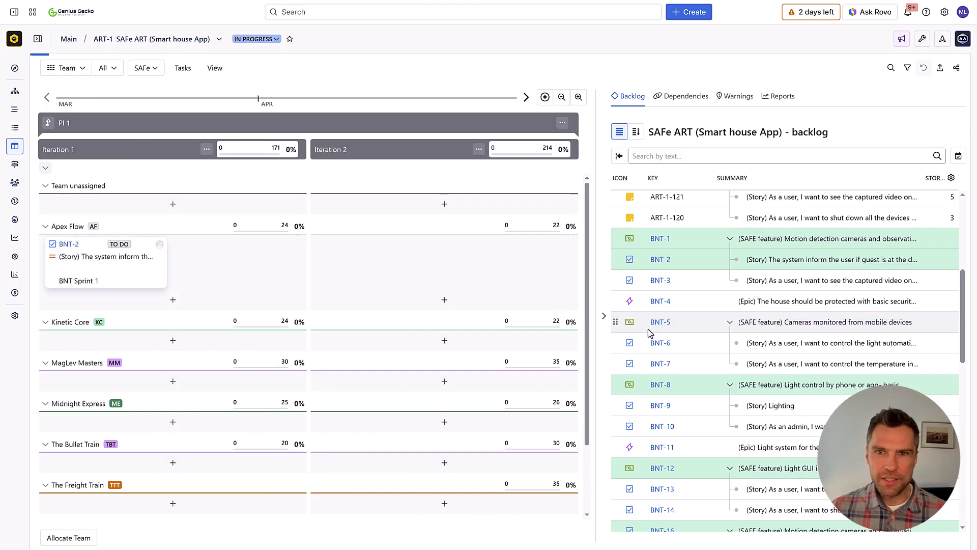
drag(620, 280, 404, 270)
Plan BNT-7, BNT-6 (Iteration 1) and BNT-13 (Iteration 2) for Kinetic Core, and BNT-9, BNT-17 (Iteration 1) and BNT-14 (Iteration 2) for MagLev Masters.
drag(616, 342, 168, 351)
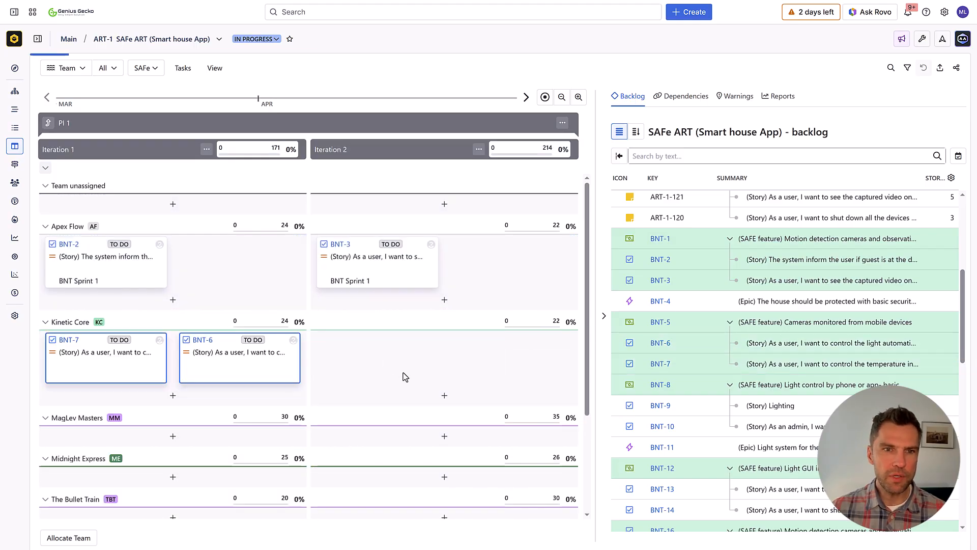
scroll(417, 369, down, 2)
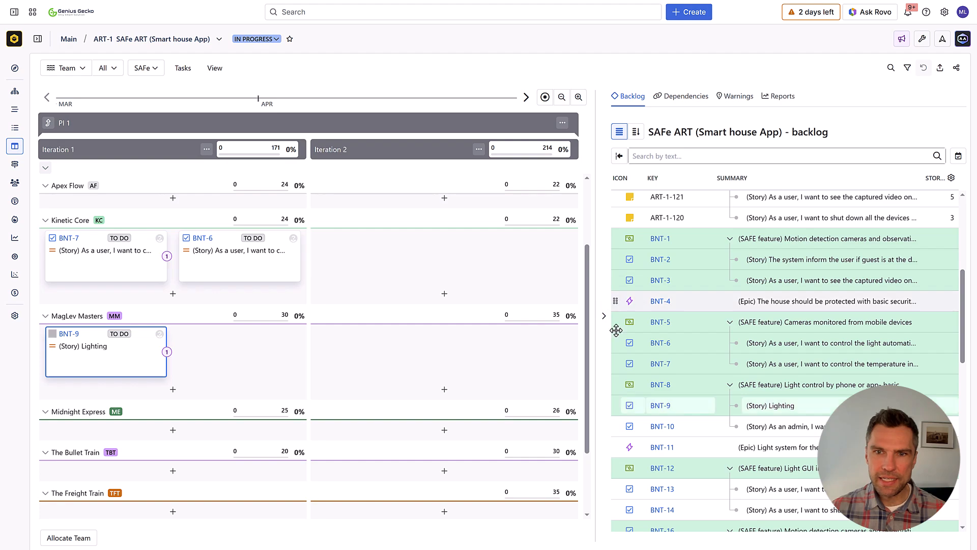
scroll(619, 325, down, 2)
drag(616, 408, 387, 351)
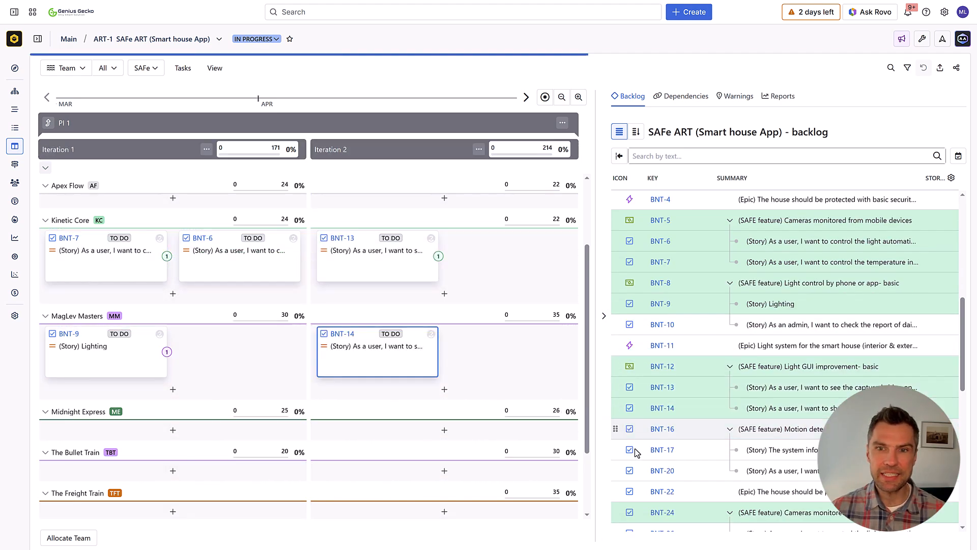
drag(616, 449, 307, 327)
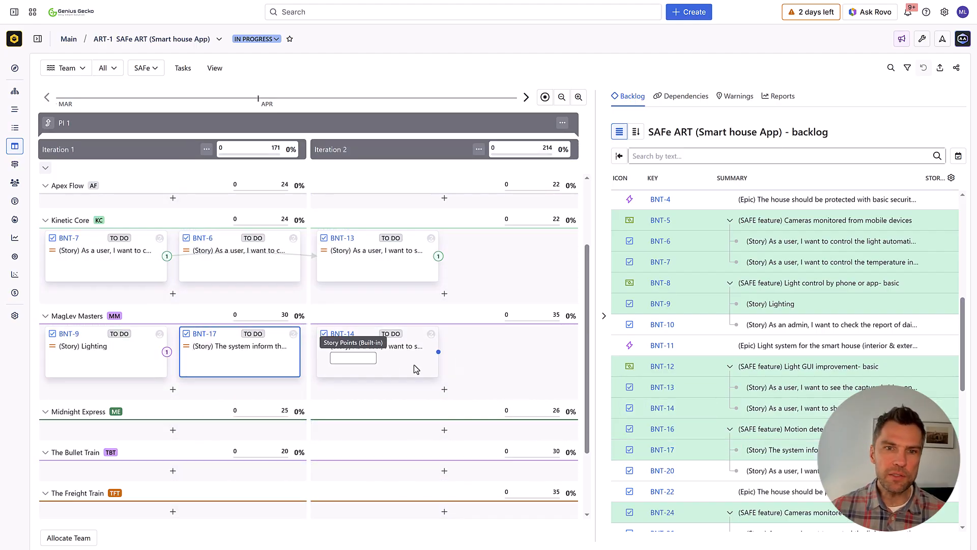
Create dependencies from BNT-6 to BNT-14 and from BNT-14 to BNT-9.
drag(300, 256, 343, 336)
drag(370, 359, 173, 361)
drag(95, 344, 384, 362)
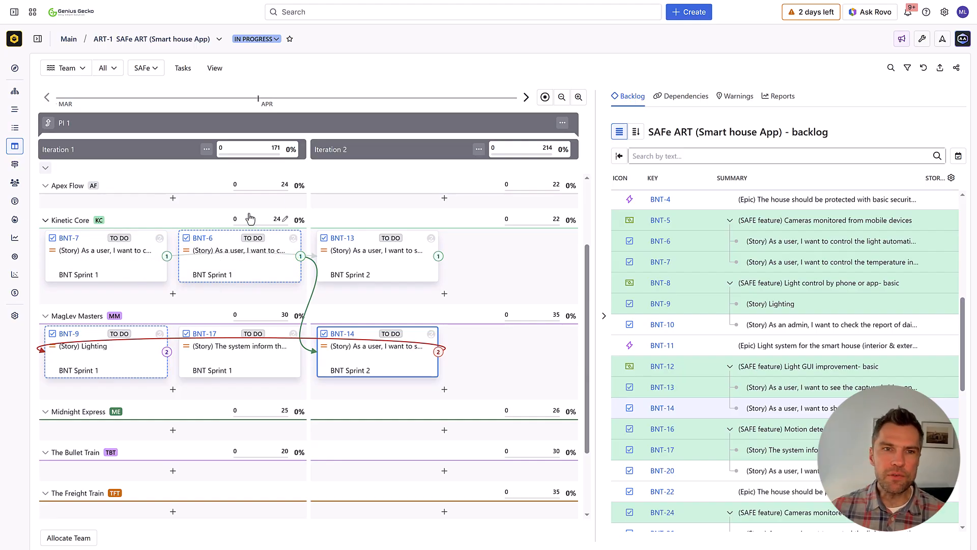
click(77, 261)
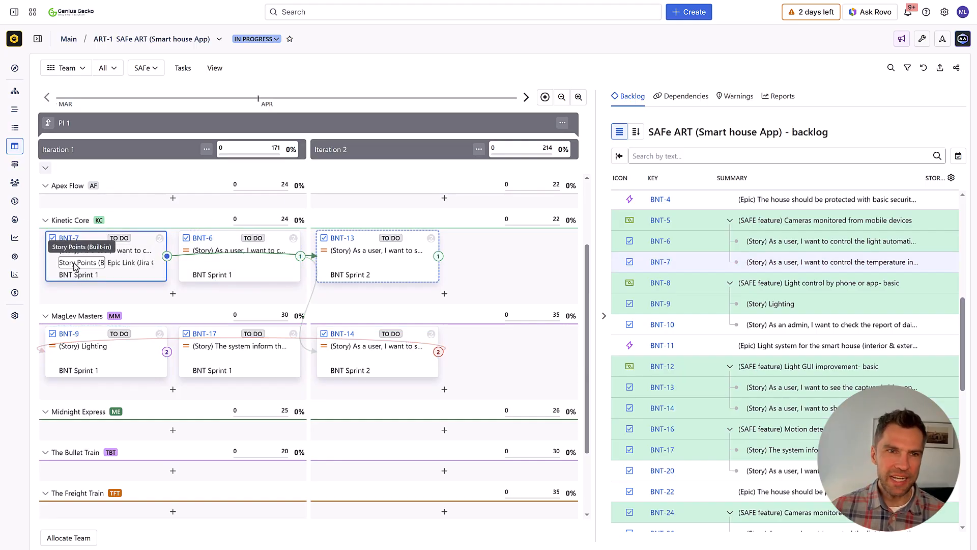
Plan ART-1-128, ART-1-127, ART-1-123, ART-1-125, ART-1-116, ART-1-118, ART-1-121 and ART-1-124 for Midnight Express in Iteration 1.
scroll(702, 274, up, 7)
drag(616, 242, 186, 432)
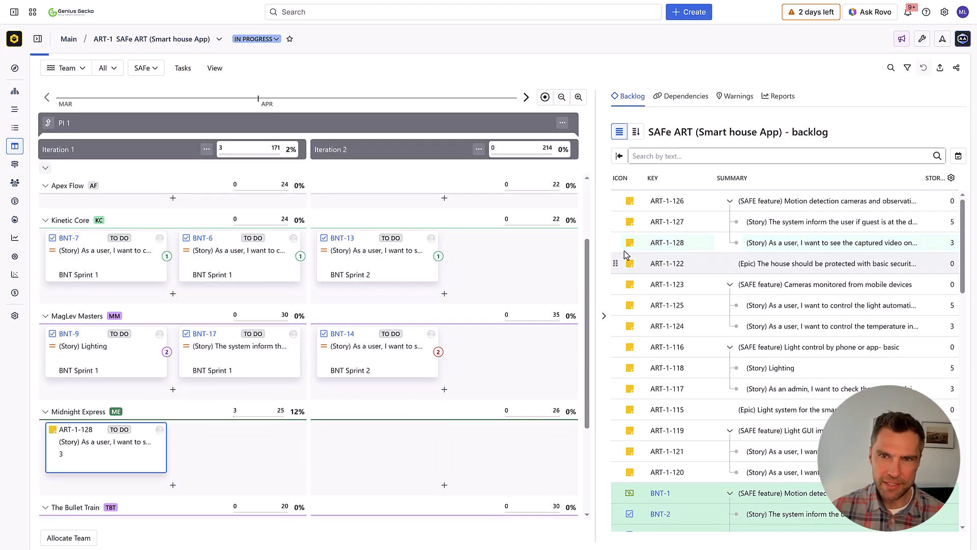
drag(616, 235, 318, 430)
drag(616, 285, 142, 483)
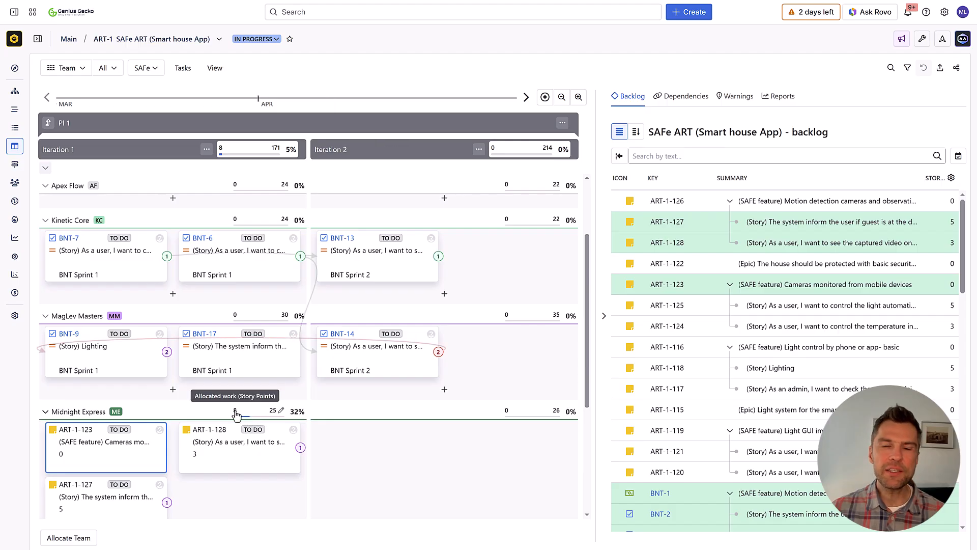
drag(616, 305, 208, 483)
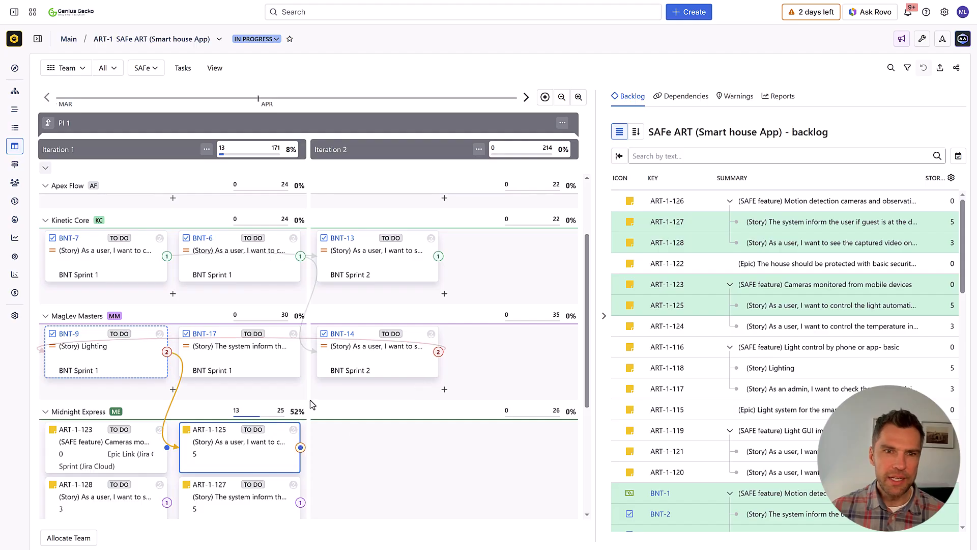
drag(626, 347, 167, 459)
drag(145, 481, 173, 452)
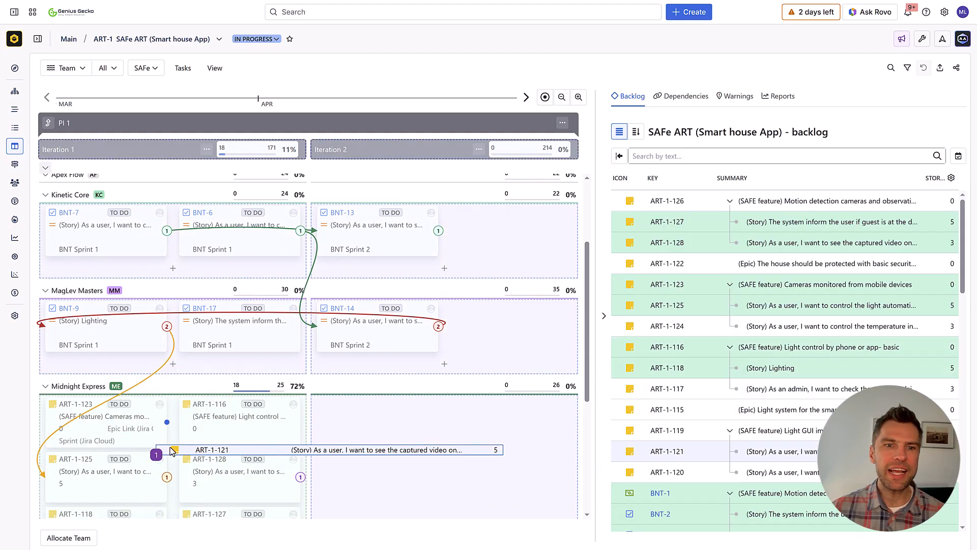
scroll(336, 376, down, 2)
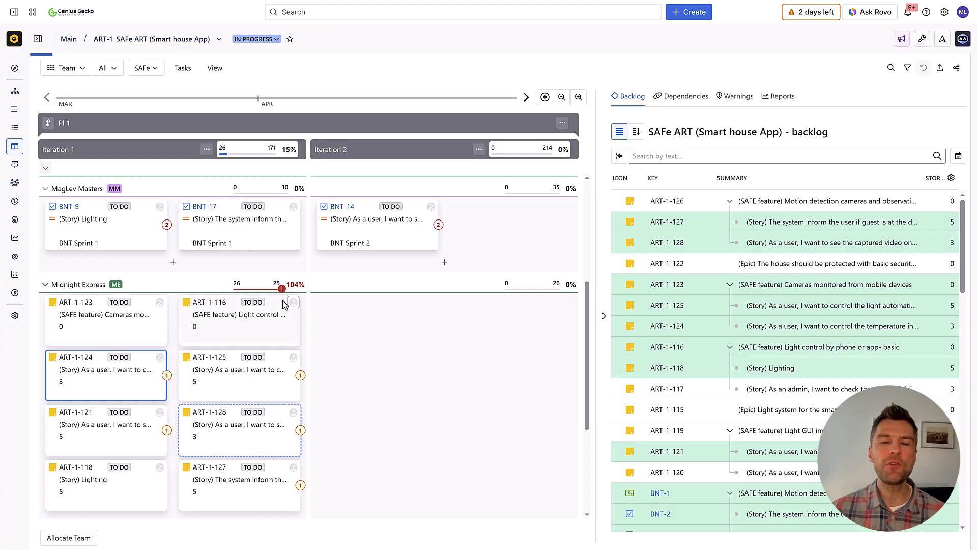
Move ART-1-124 to Iteration 2 for Midnight Express and plan ART-1-117 in that same iteration.
scroll(228, 364, up, 1)
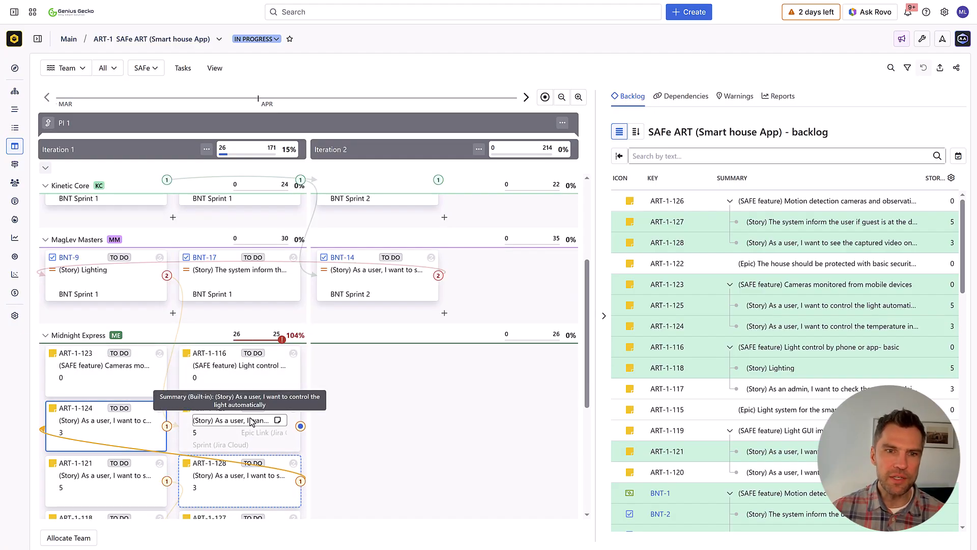
drag(95, 435, 396, 415)
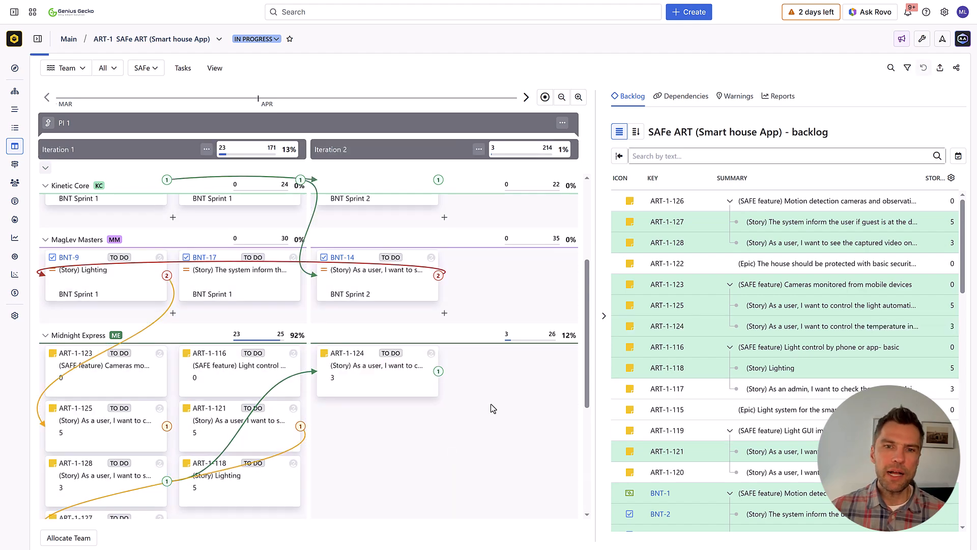
scroll(491, 409, down, 2)
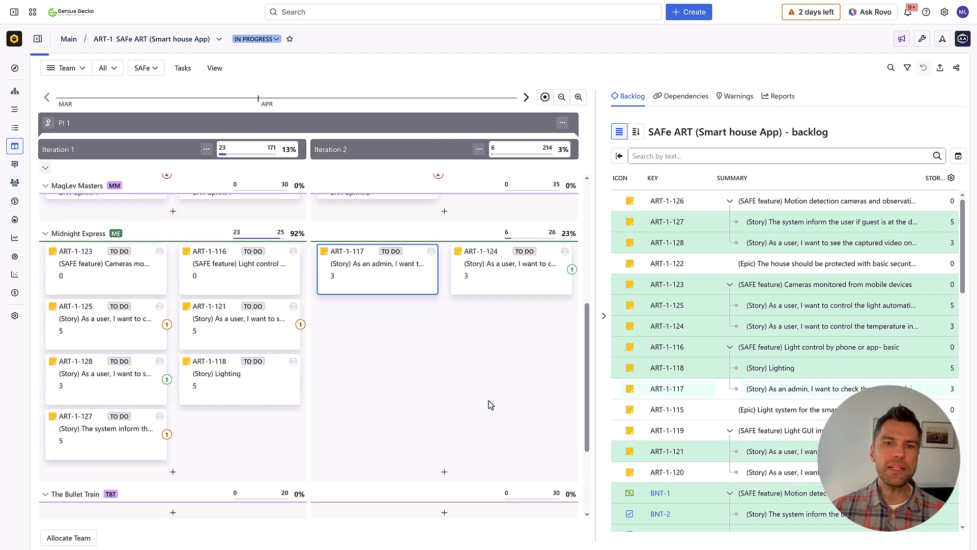
scroll(490, 404, up, 3)
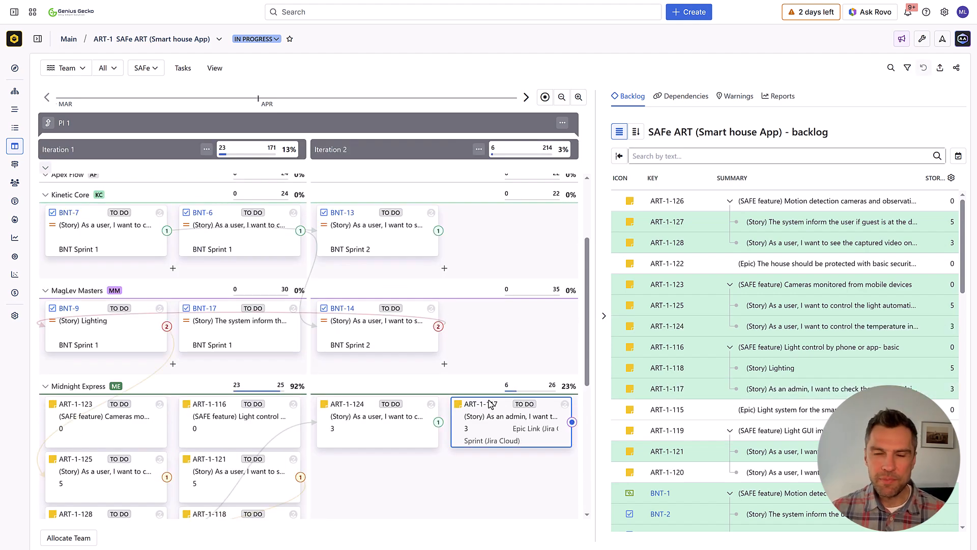
Widen the swimlanes board beside the backlog and look over the stories planned across the PI 1 and PI 2 iterations.
scroll(672, 259, down, 3)
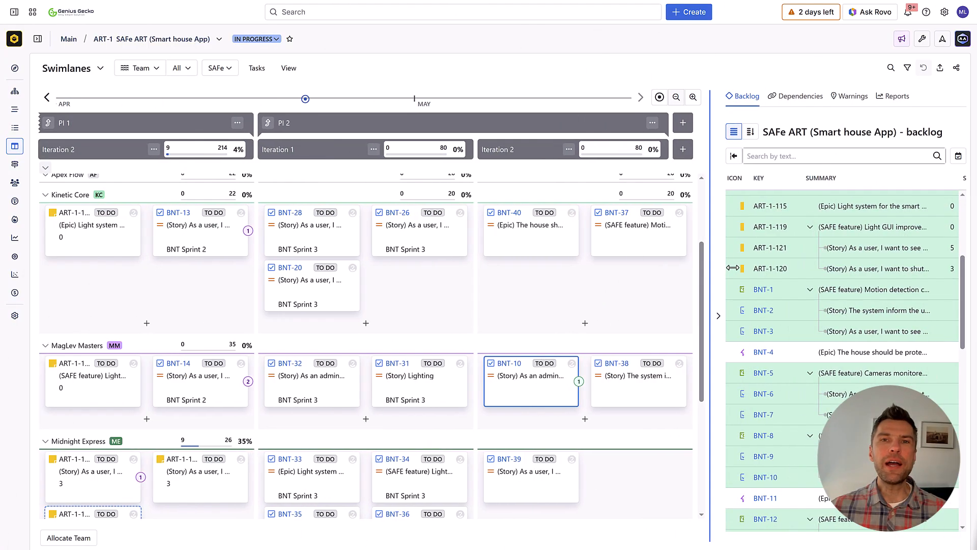
drag(734, 268, 738, 268)
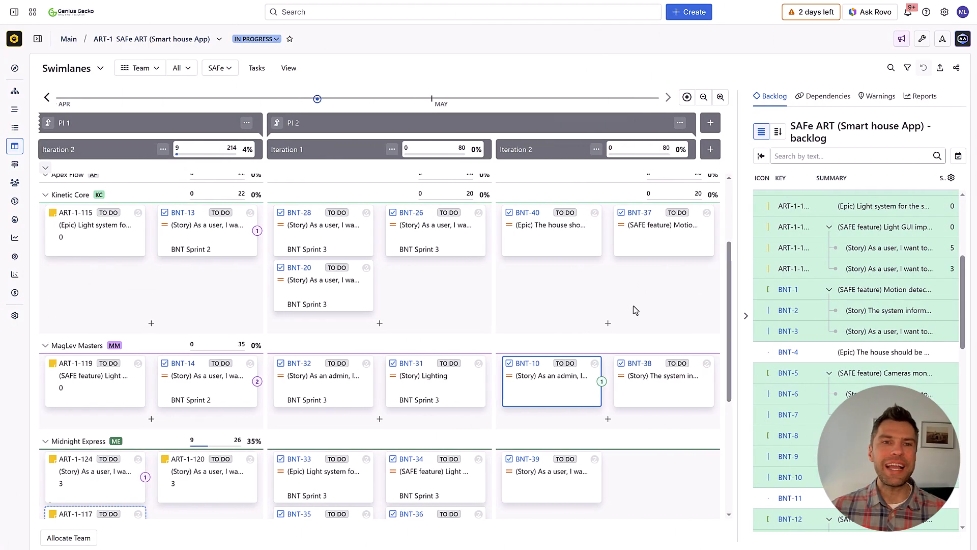
scroll(660, 303, up, 3)
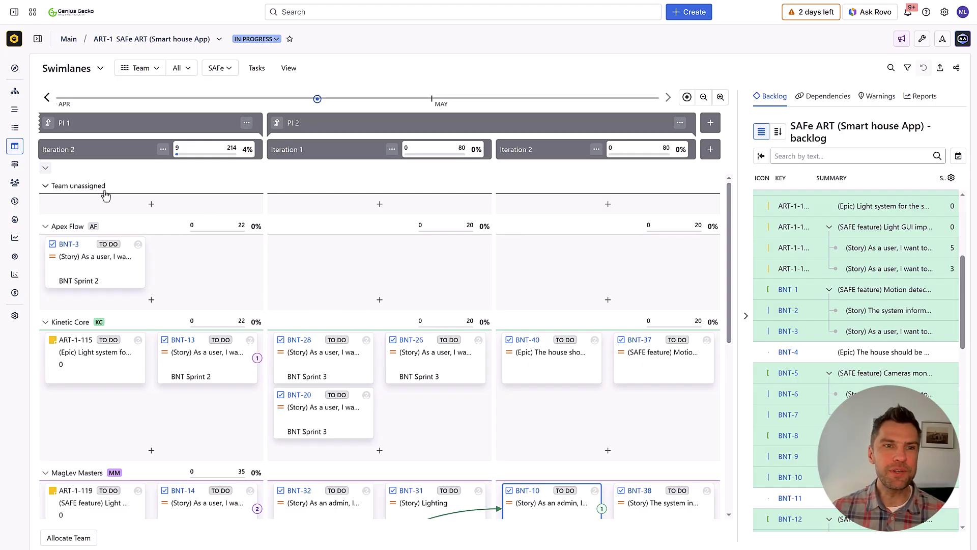
Set the task period alignment for all timeboxes to Precise alignment in the box's scheduling configuration, save it and return to the board.
click(15, 318)
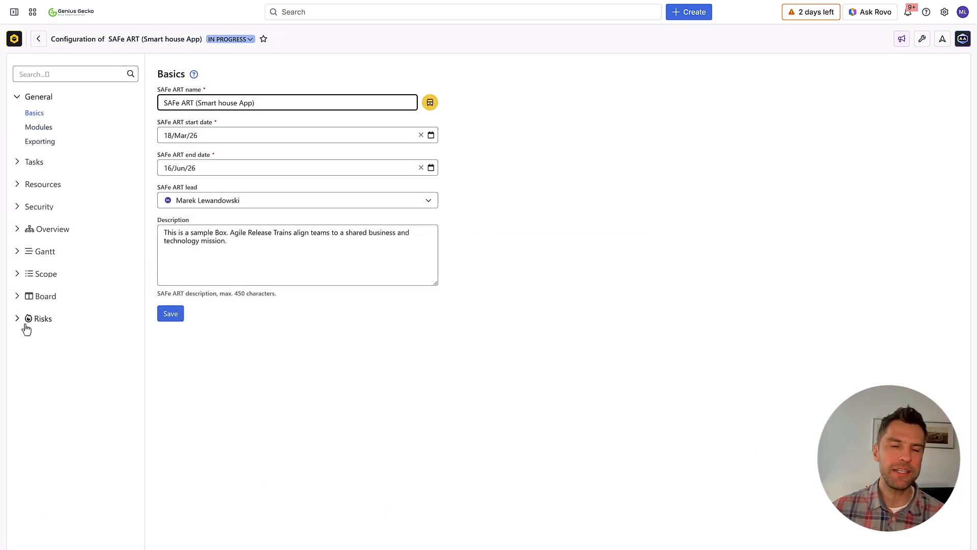
click(17, 162)
click(43, 207)
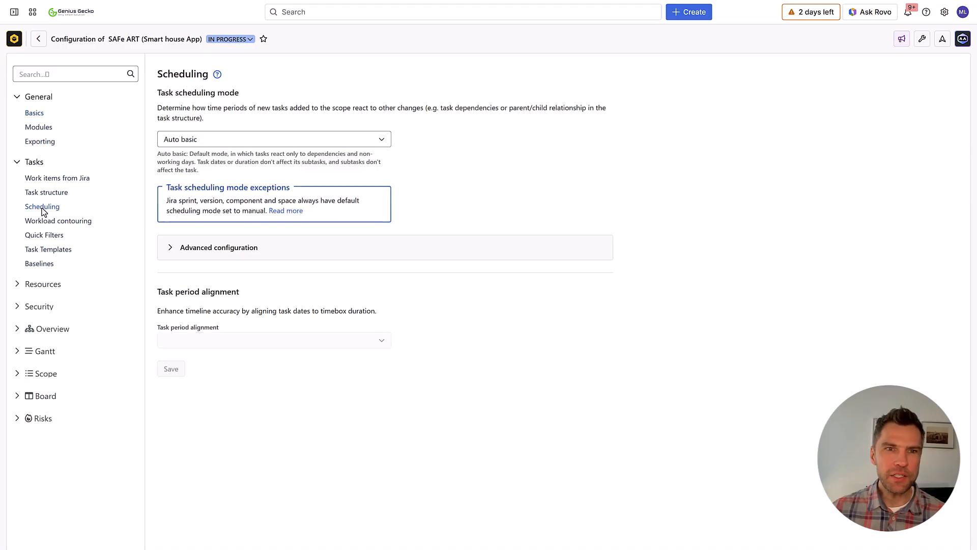
click(256, 345)
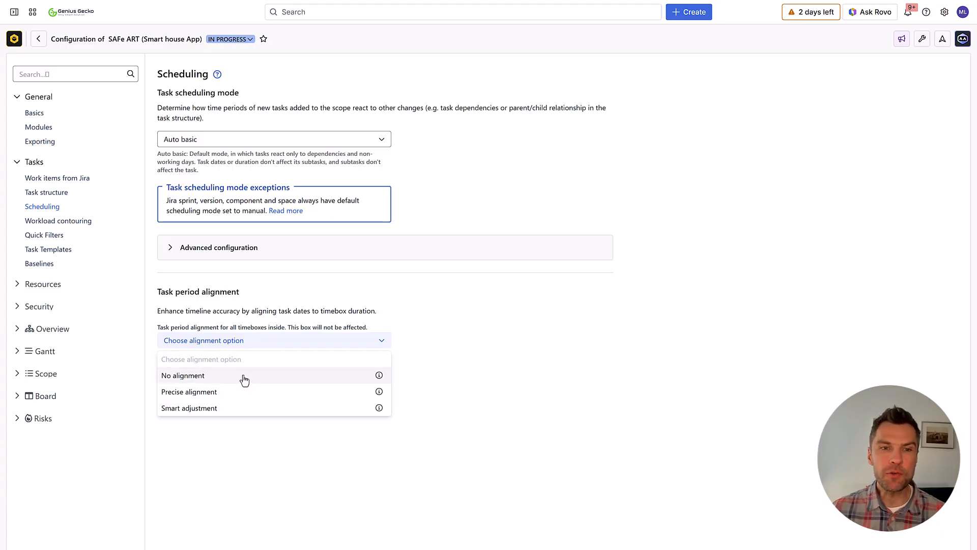
click(213, 395)
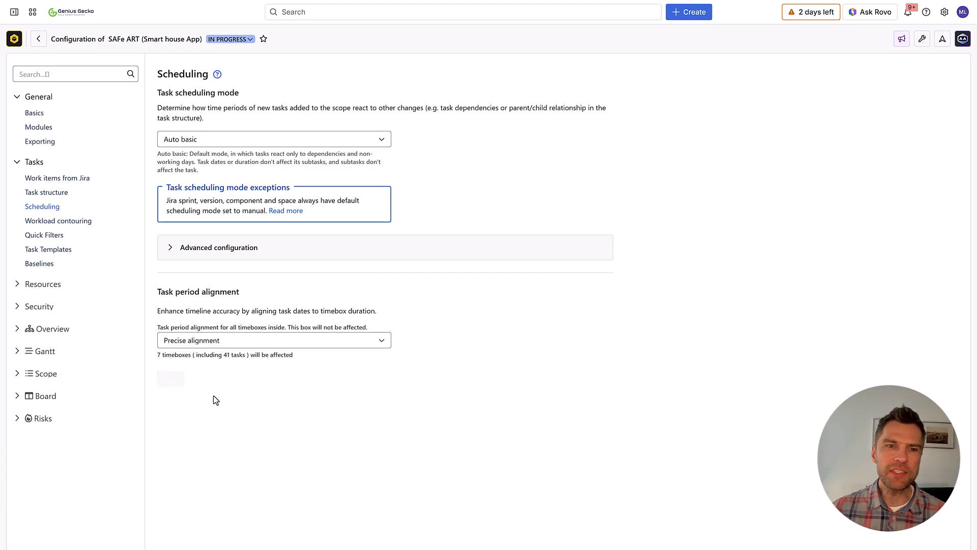
click(171, 381)
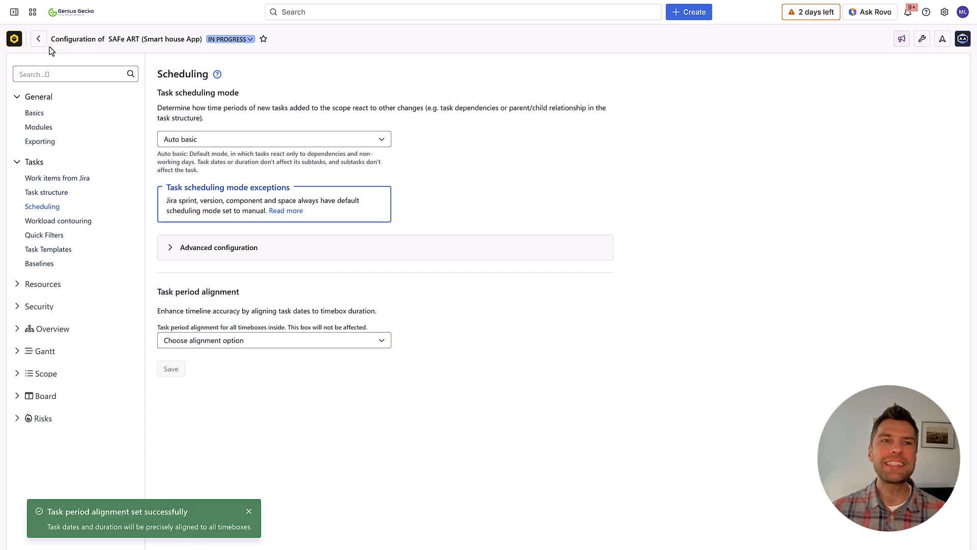
click(38, 39)
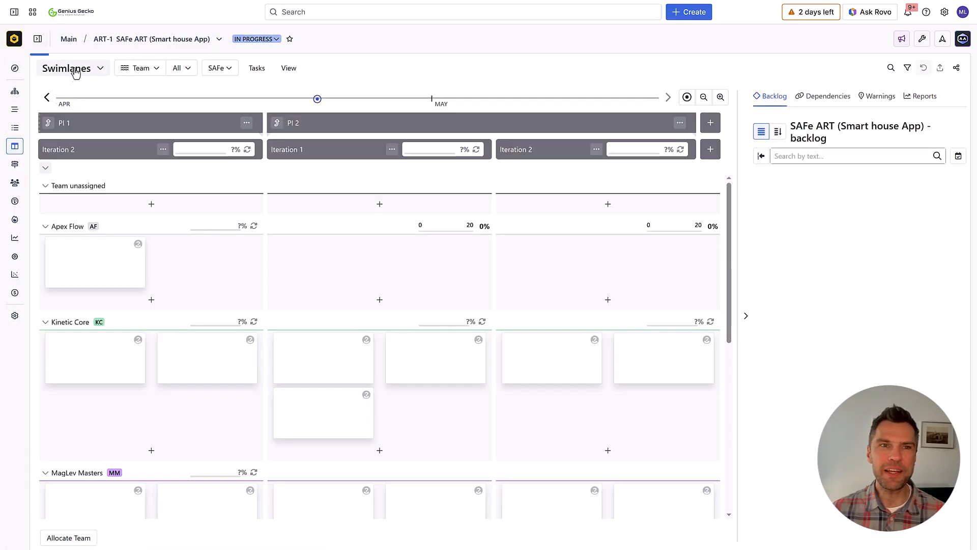
Examine on the Gantt how task dates align with the PI 1 and PI 2 iterations.
click(15, 110)
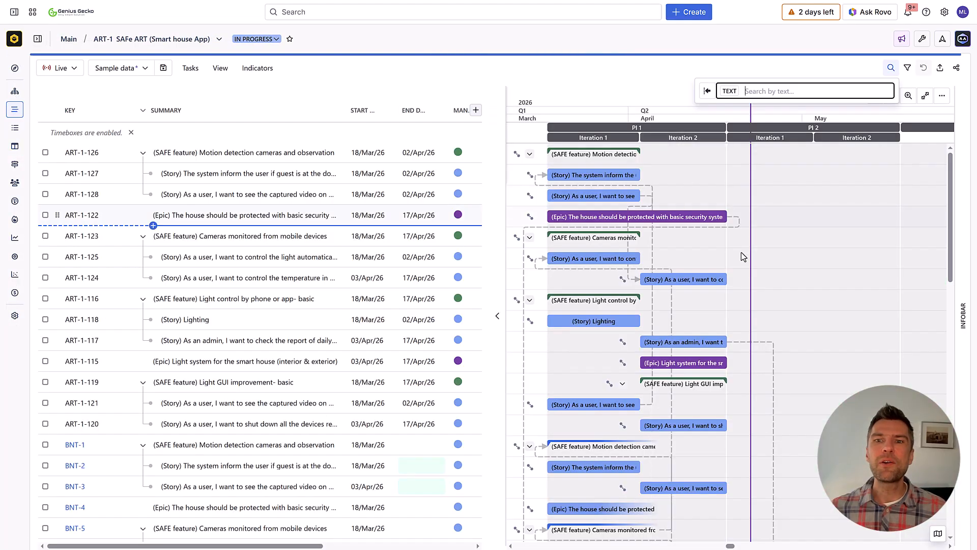
scroll(723, 255, down, 2)
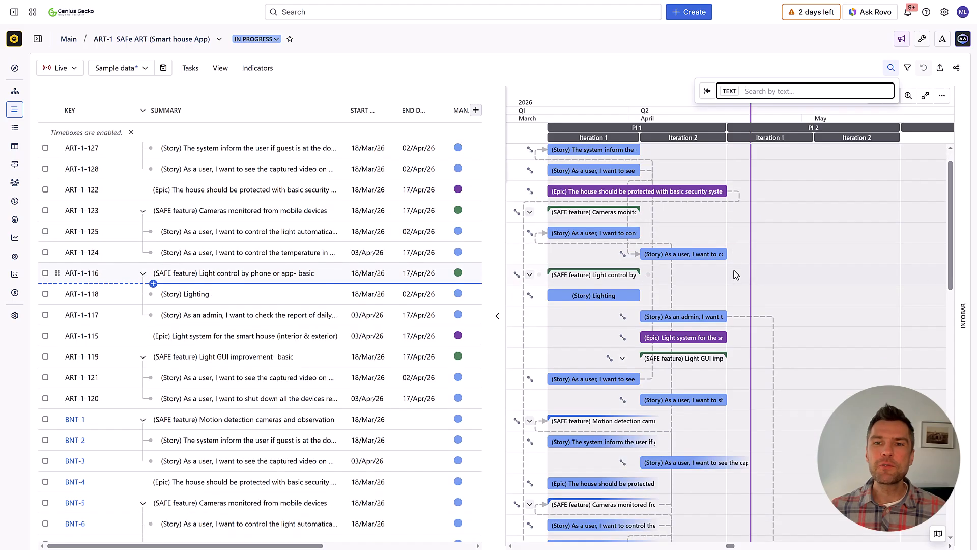
scroll(734, 275, up, 2)
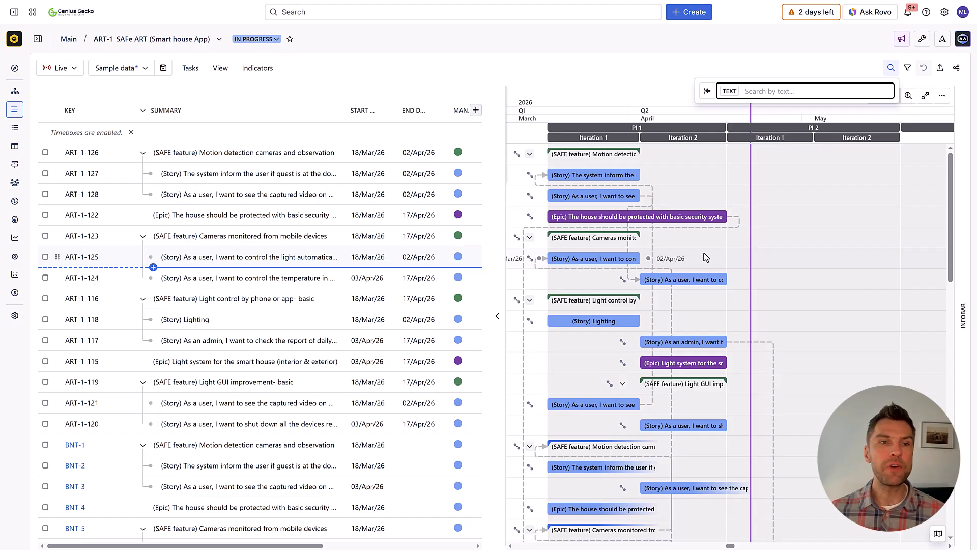
Look at the form for creating a new risk register without creating one, and view the risk matrix.
mouse_move(15, 163)
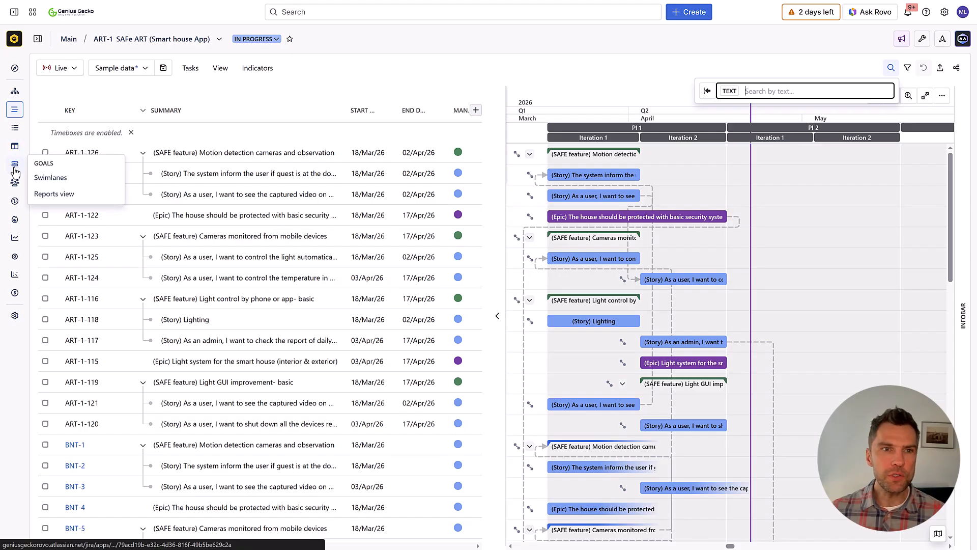
click(16, 202)
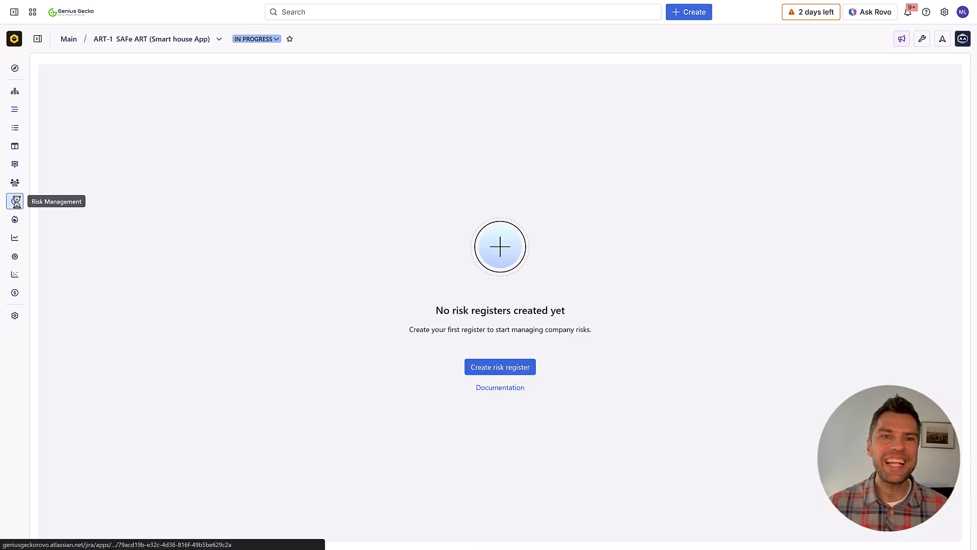
click(486, 370)
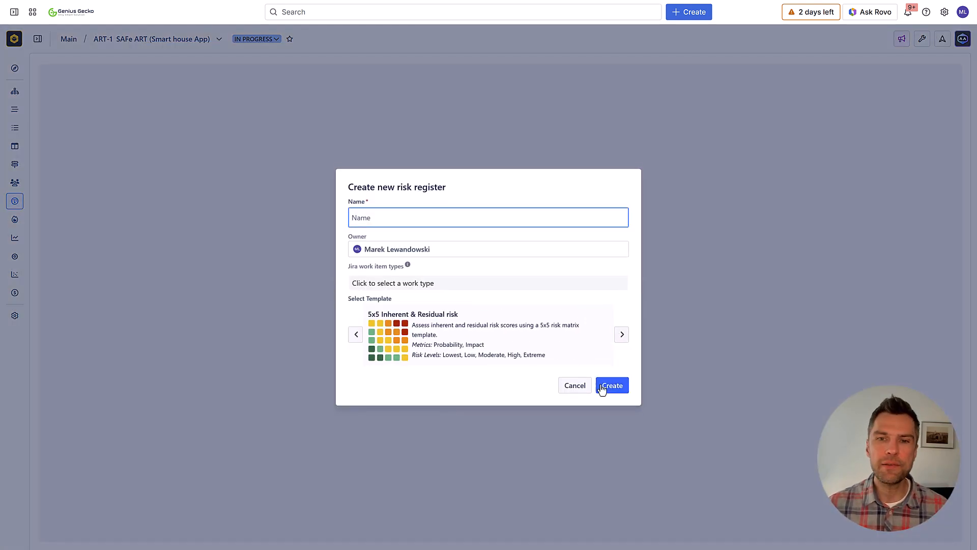
click(579, 390)
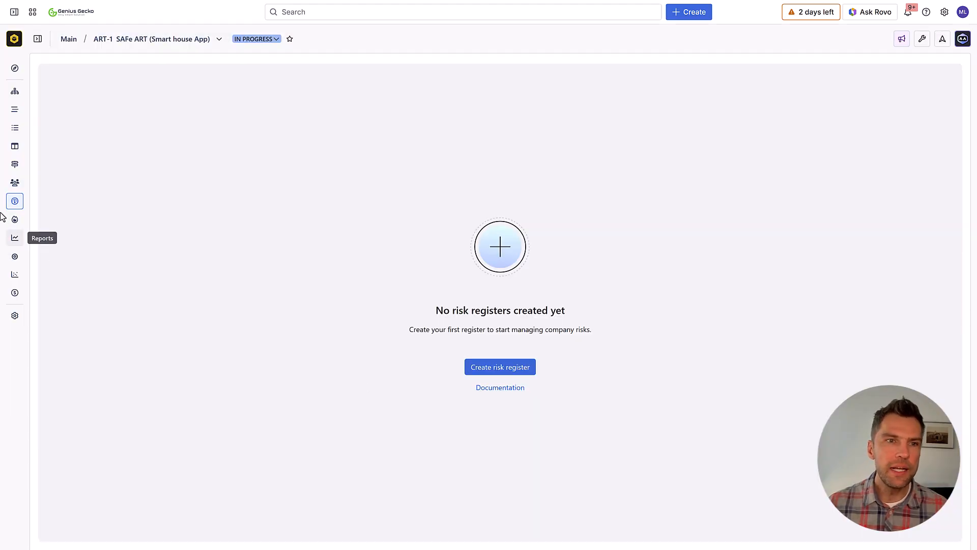
click(14, 222)
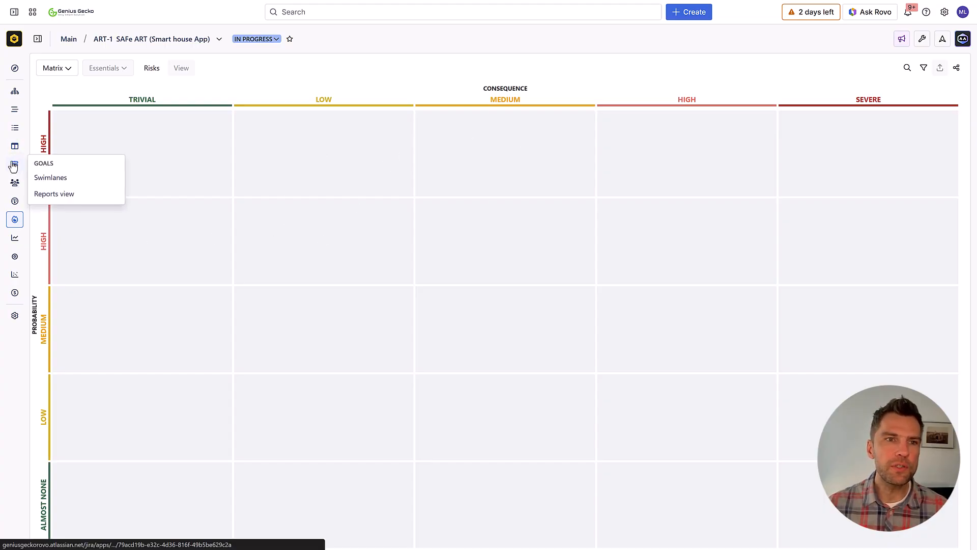
Add two PI 1 main goals: one on reducing customer support tickets and "Improve checkout conversion by 5% by delivering the new one-page checkout flow.".
click(13, 168)
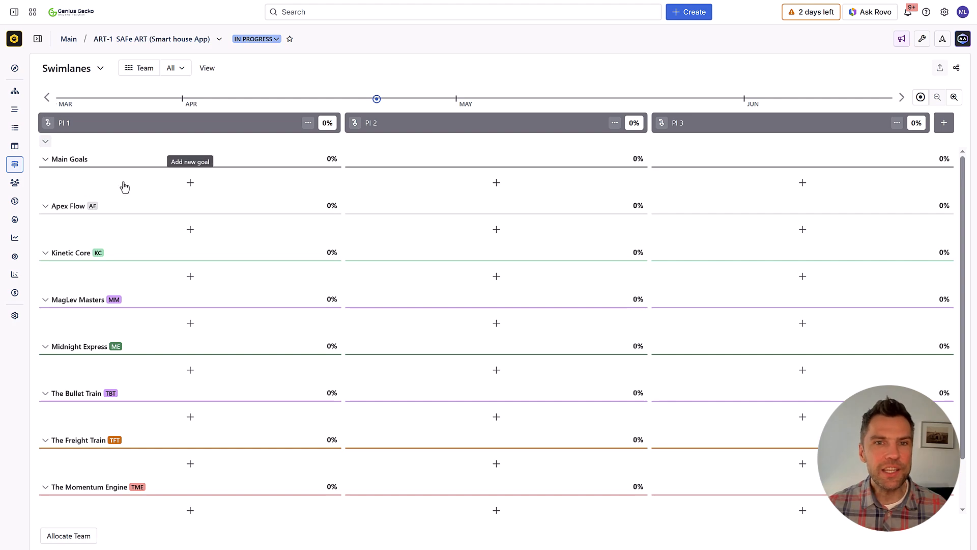
click(190, 184)
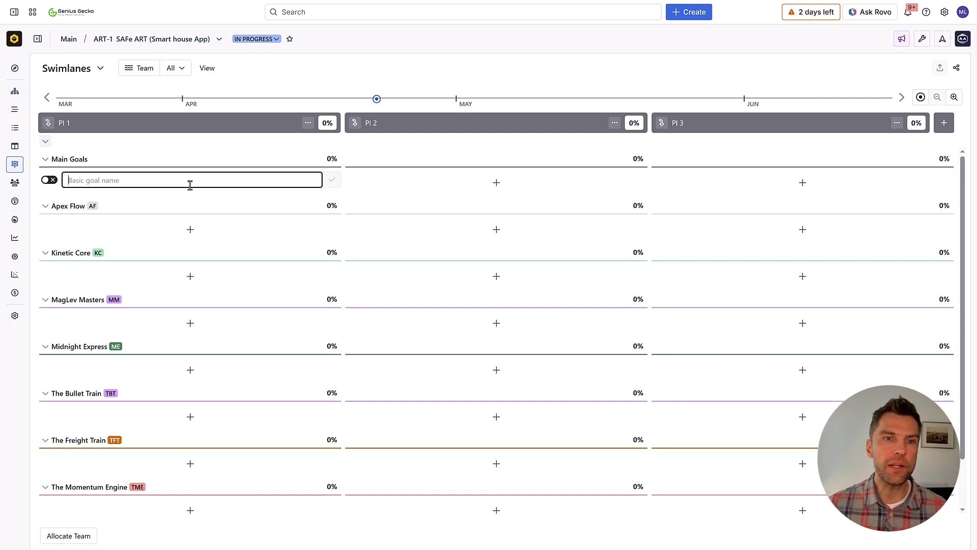
key(ctrl+v)
key(Return)
text(Improve checkout conversion by 5% by delivering the new one-page checkout flow.)
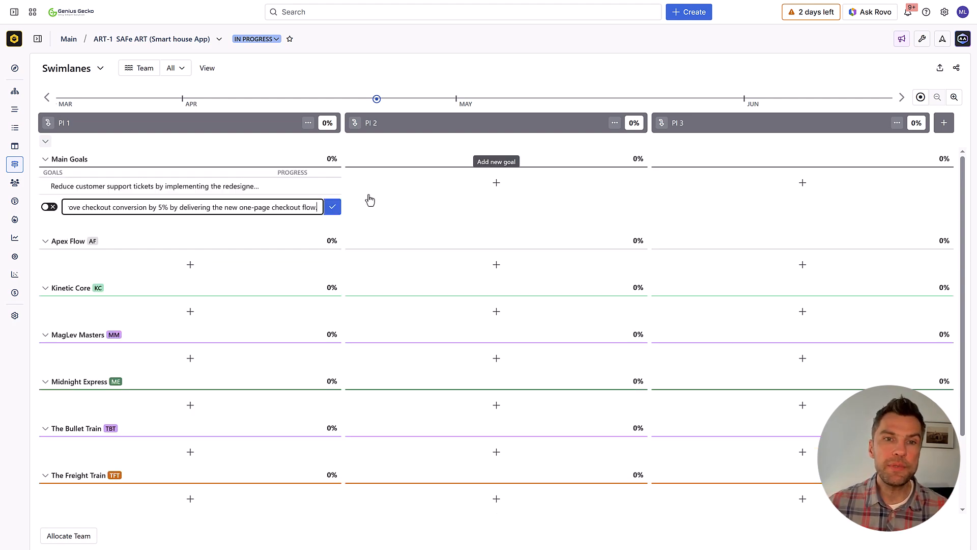
click(333, 207)
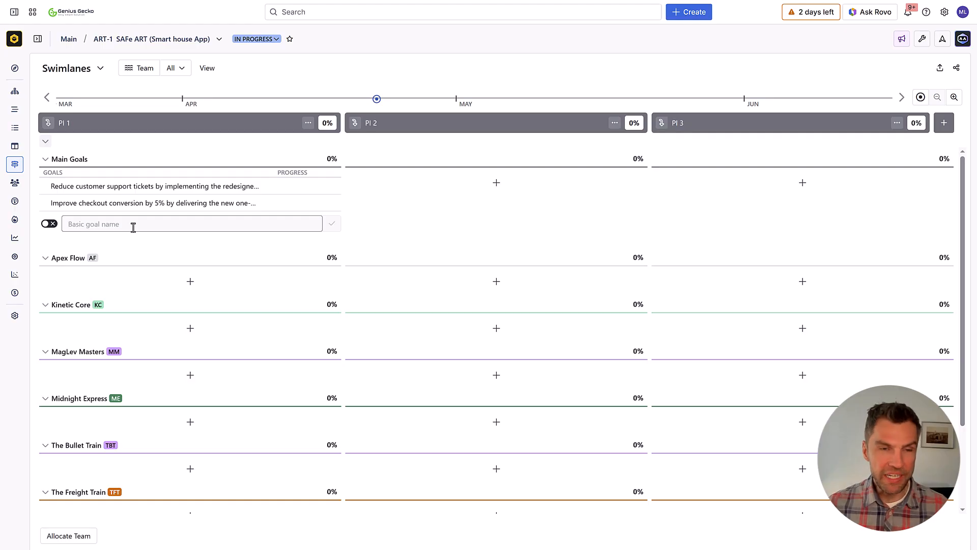
Set the planned business value (PBV) of Apex Flow's PI 1 API integration goal to 9.
click(247, 302)
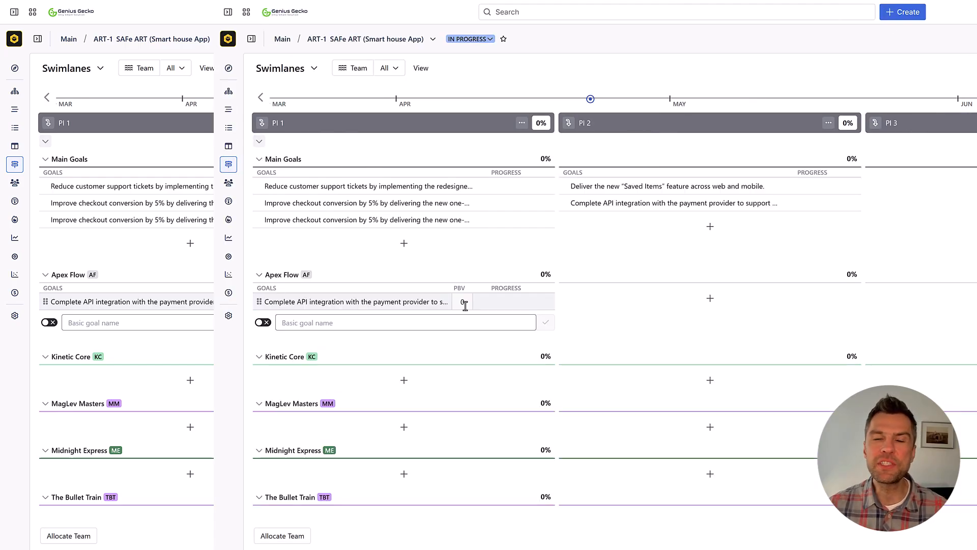
click(461, 303)
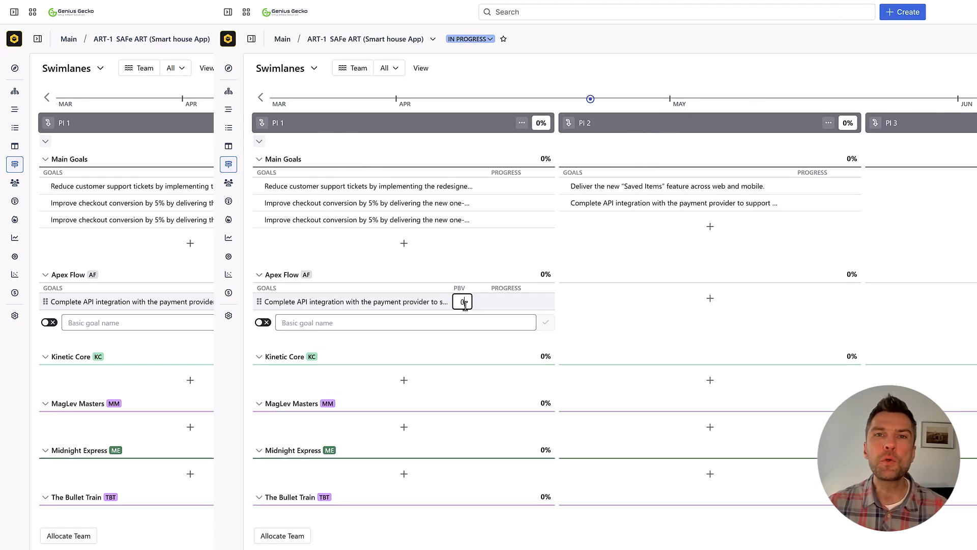
text(9)
click(479, 304)
Change the PI 1 status to In progress and open the ABV of Apex Flow's API integration goal for editing.
click(157, 124)
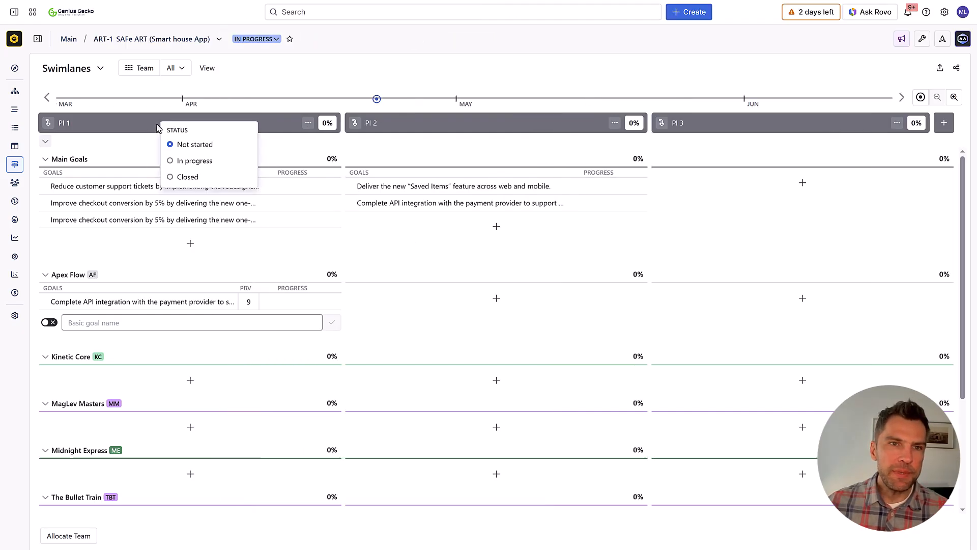
click(204, 161)
click(248, 301)
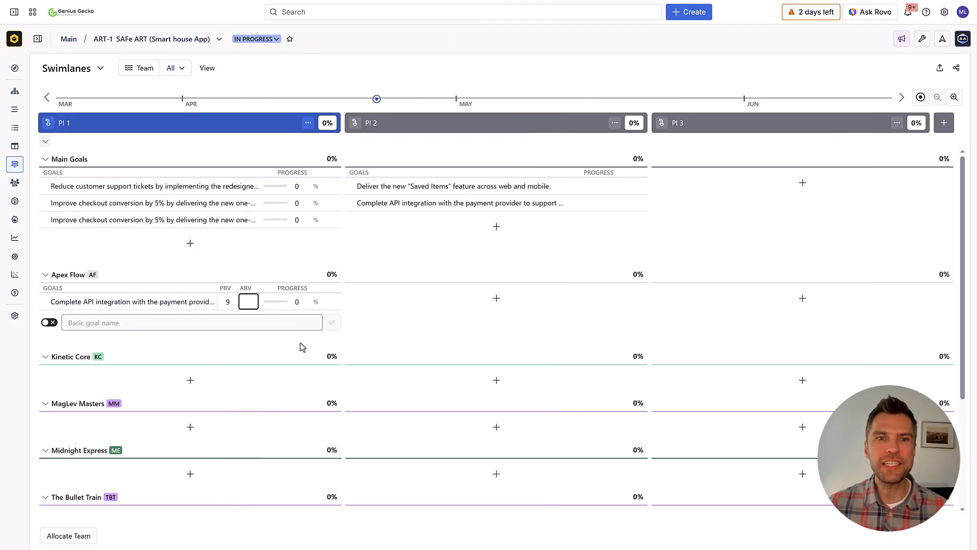